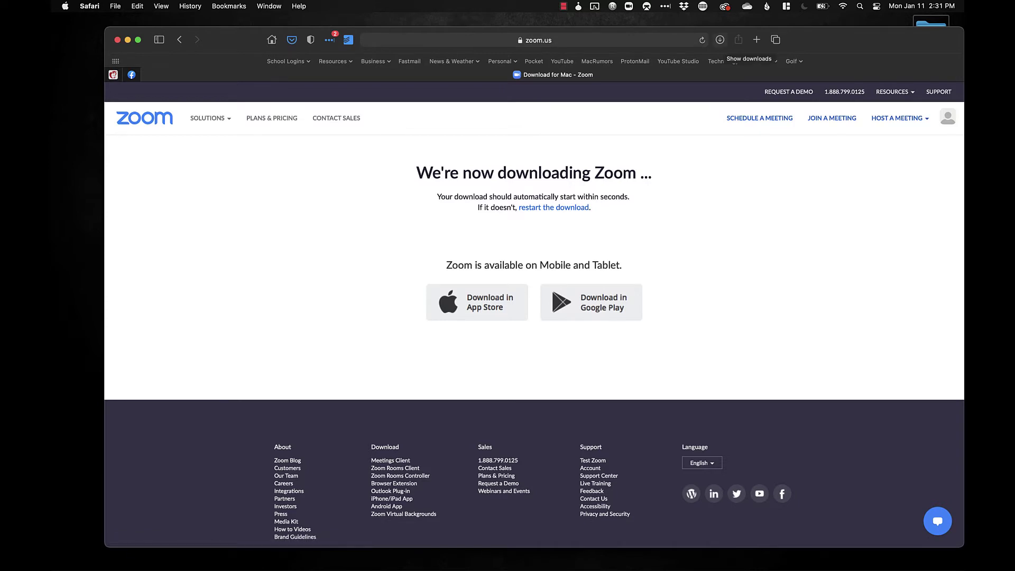
# Confirm the 24.5 MB Zoom.pkg download finished in Safari, then minimize Safari
pyautogui.click(720, 40)
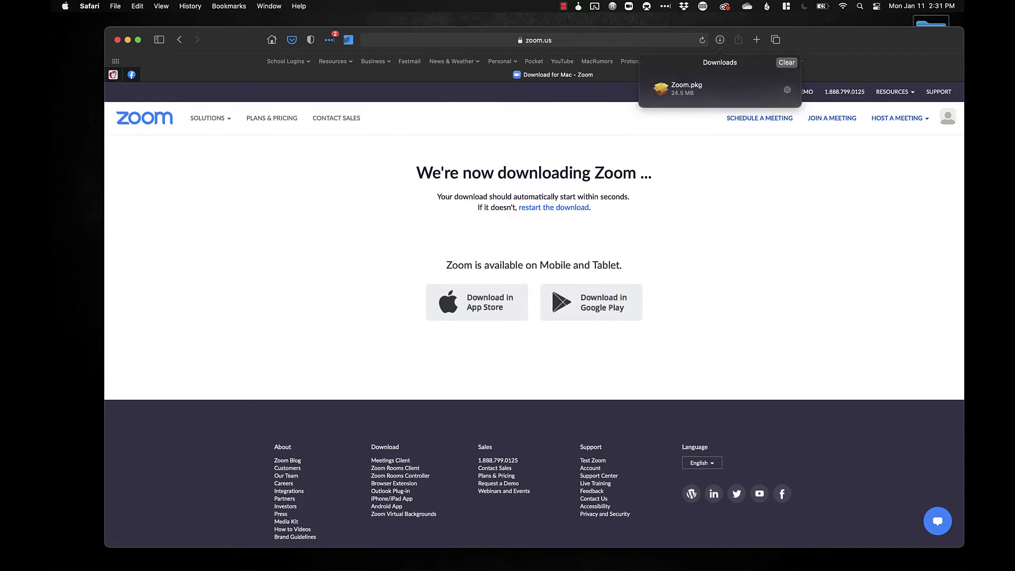
pyautogui.press('super+l')
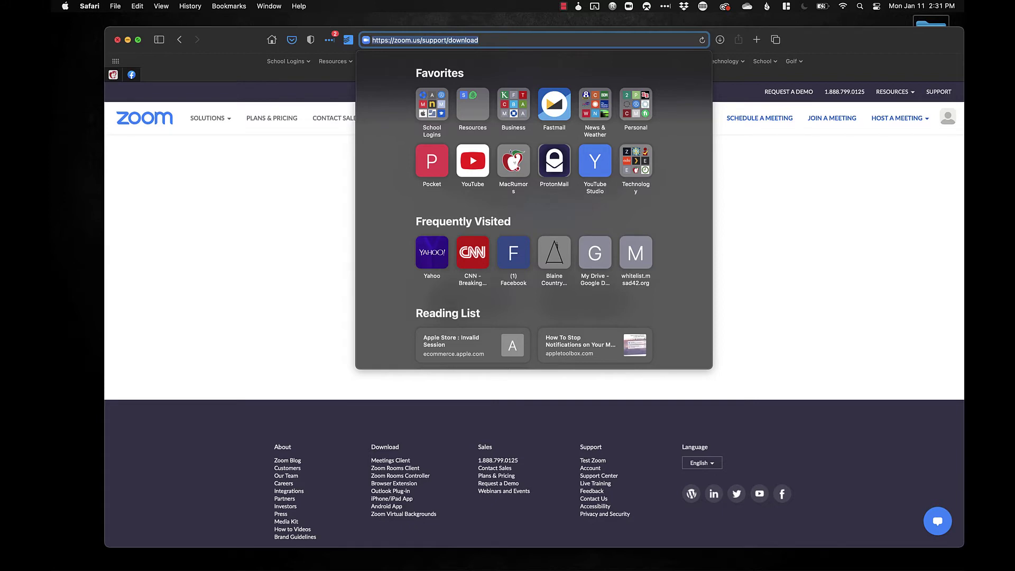
pyautogui.press('super+m')
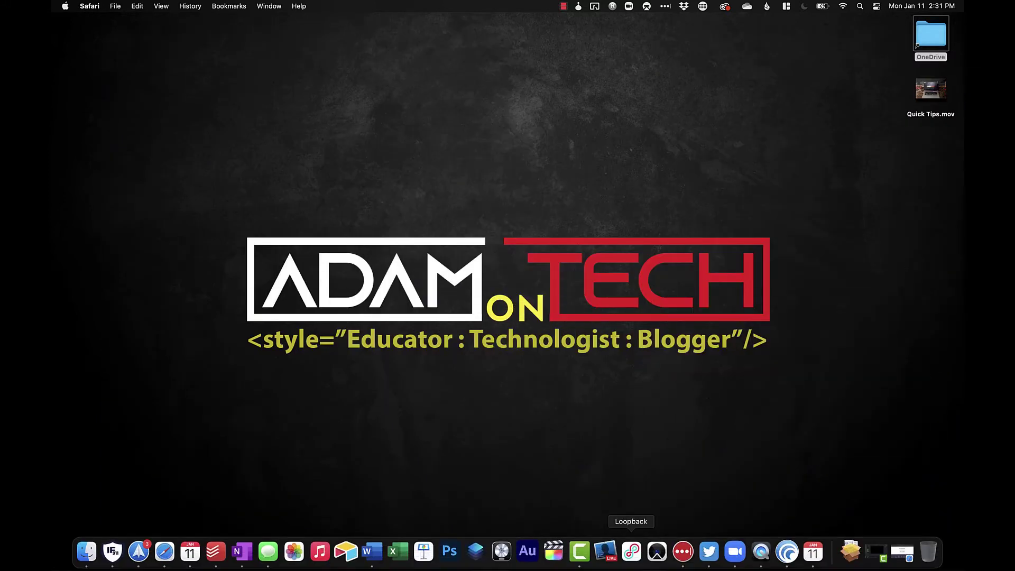
# Launch the zoom.us app from the Dock
pyautogui.click(735, 552)
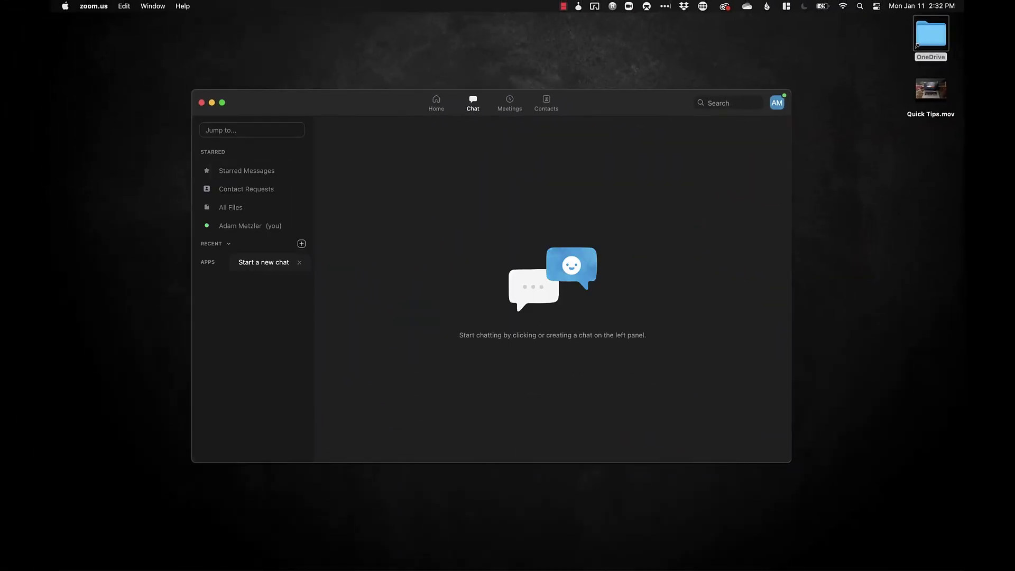
# Look over the Meetings and Contacts pages, then return to the Home page
pyautogui.click(510, 104)
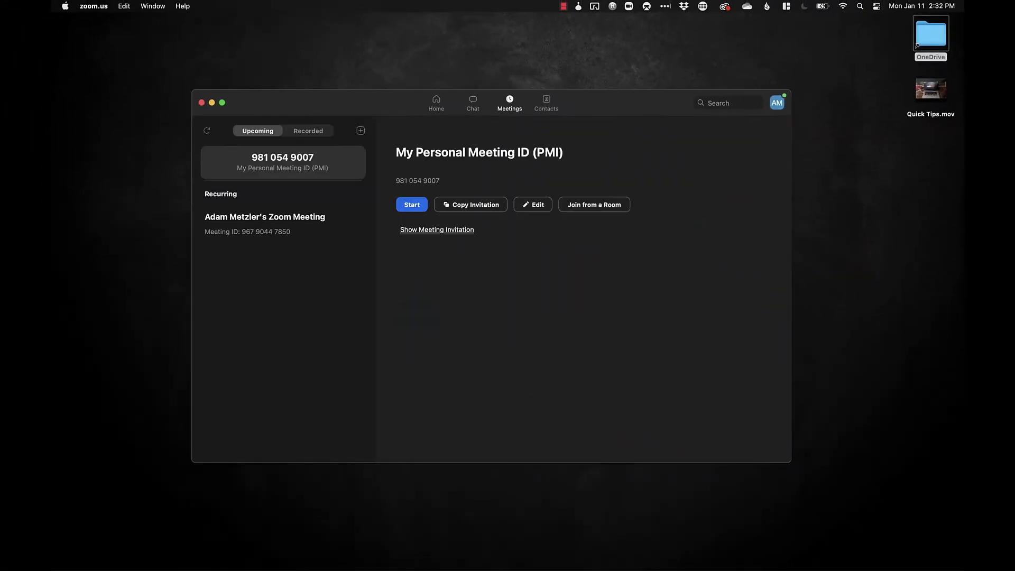
pyautogui.click(546, 103)
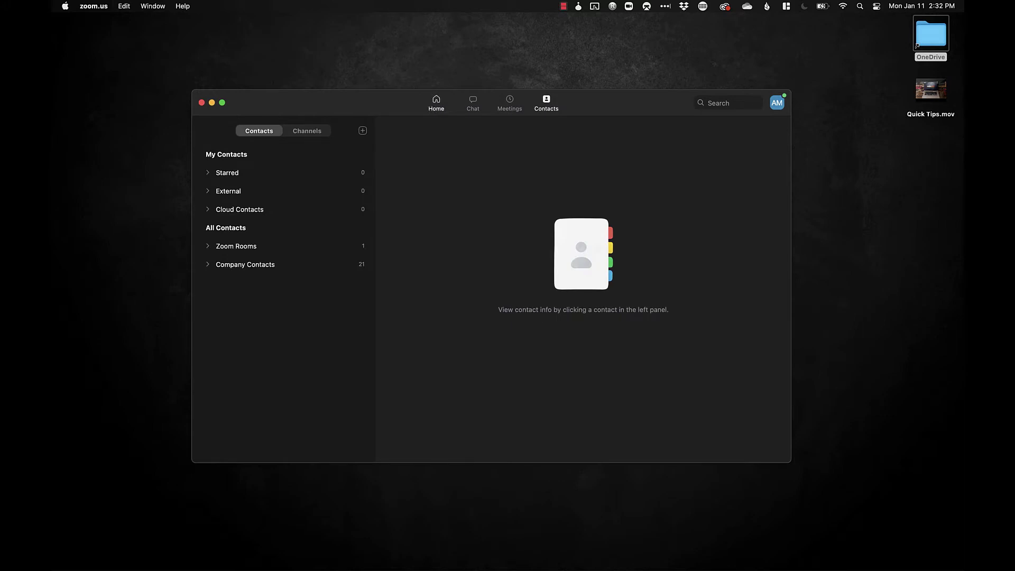
pyautogui.click(437, 103)
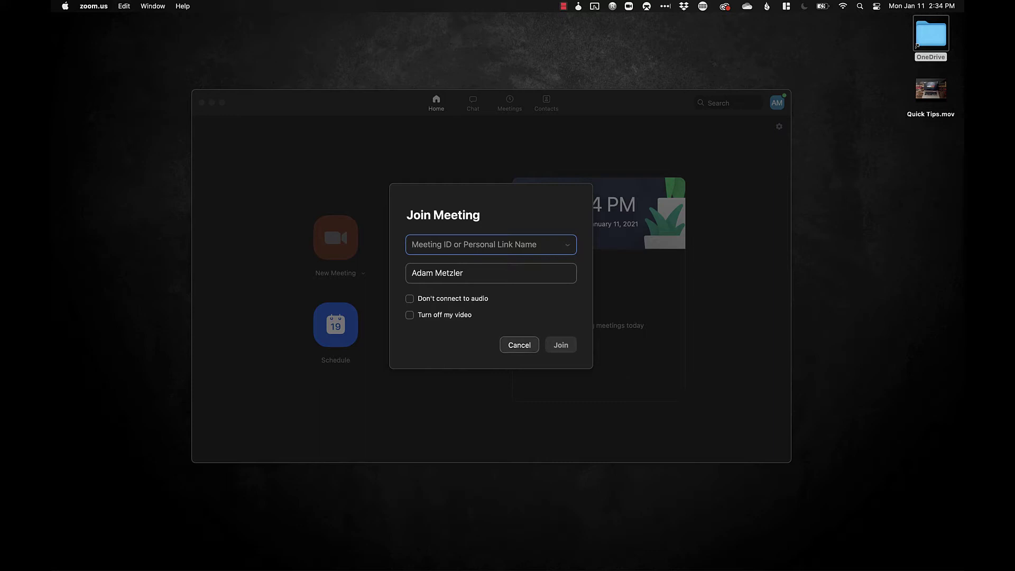
# Dismiss the Join Meeting dialog to return to the Home screen
pyautogui.press('Escape')
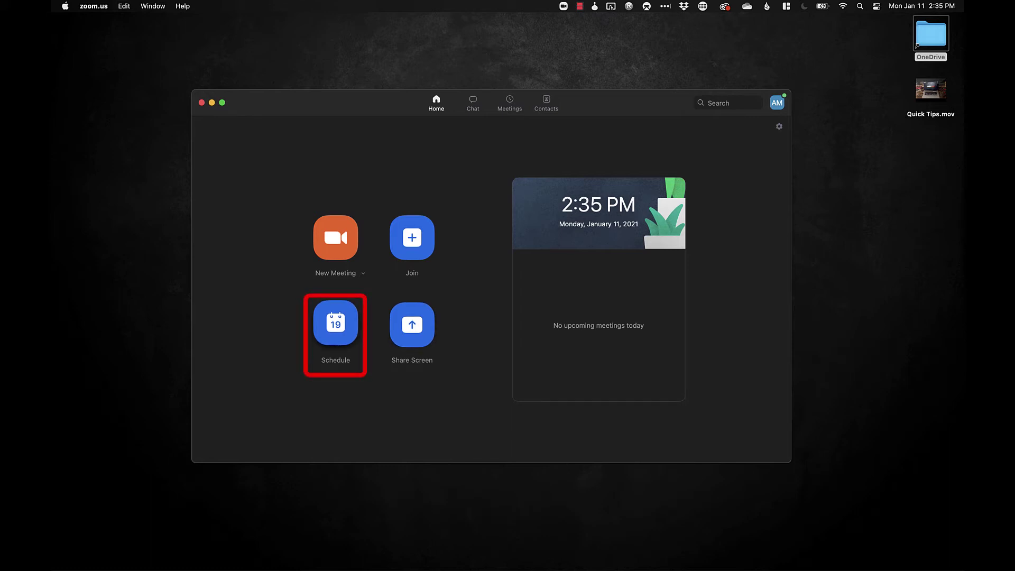
# Start a new scheduled meeting and enter the host's Test Meeting as its topic
pyautogui.click(336, 324)
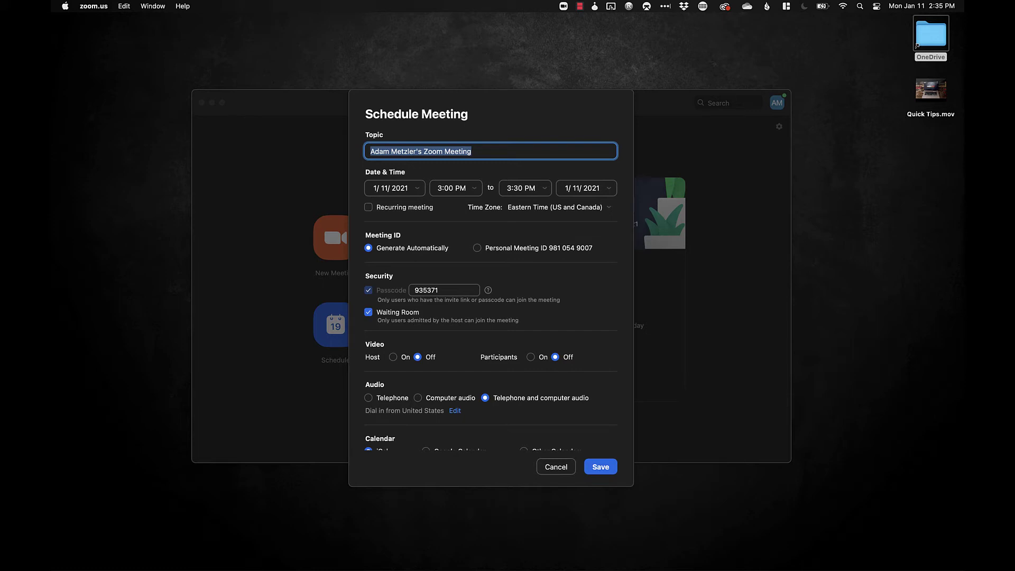
pyautogui.write('Adam ')
pyautogui.write('s T')
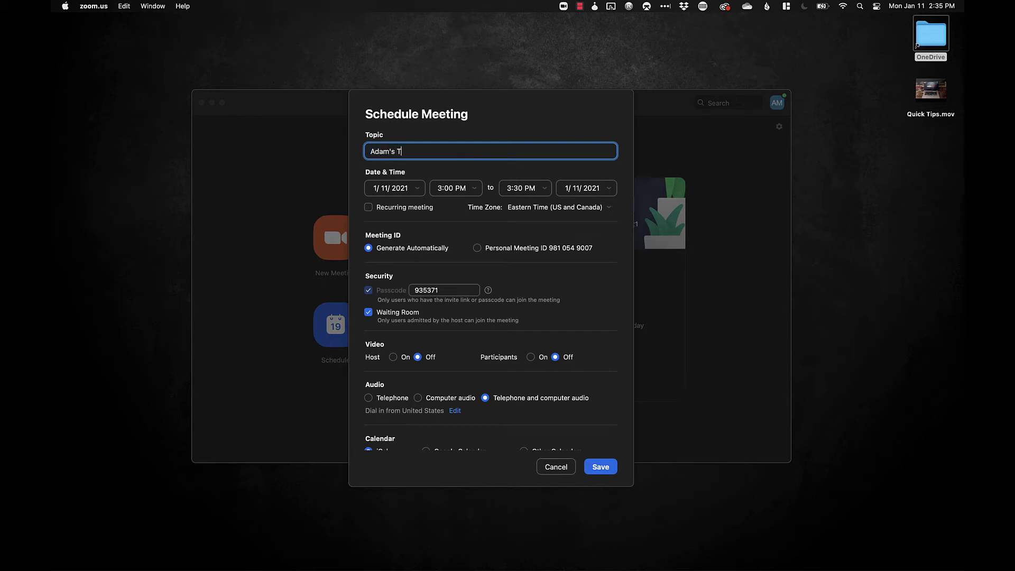
pyautogui.write('est Meeting')
# Replace the generated passcode with a custom numeric passcode
pyautogui.press('Tab')
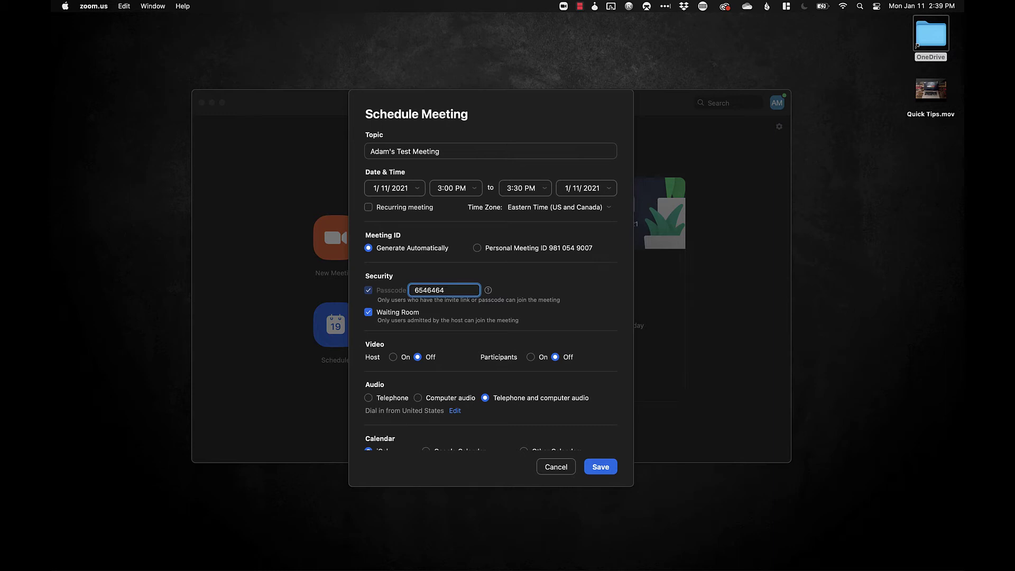
# Turn host and participant video on, use Computer audio only, and save the meeting
pyautogui.click(393, 358)
pyautogui.click(531, 358)
pyautogui.scroll(-1, 491, 286)
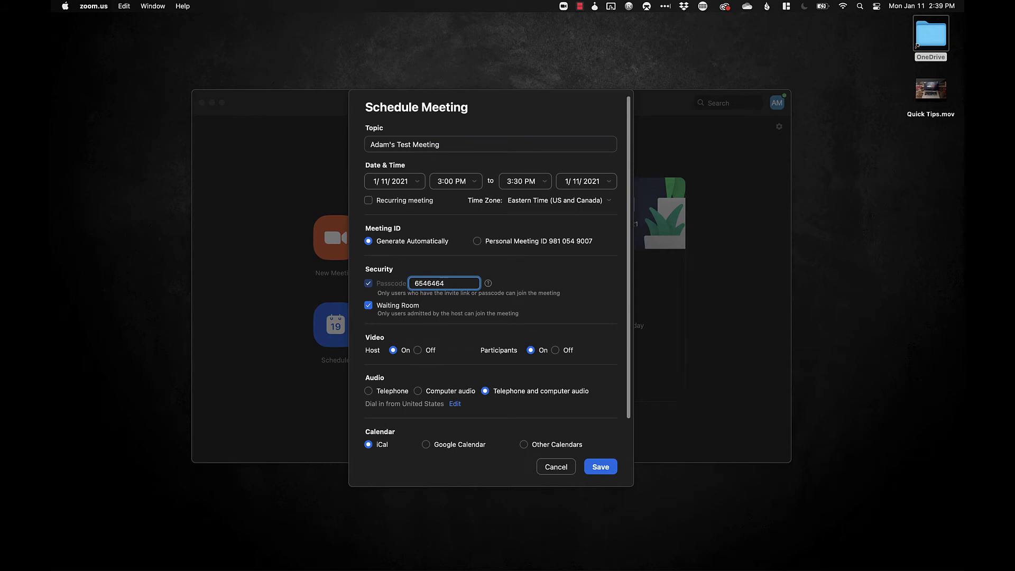
pyautogui.click(417, 391)
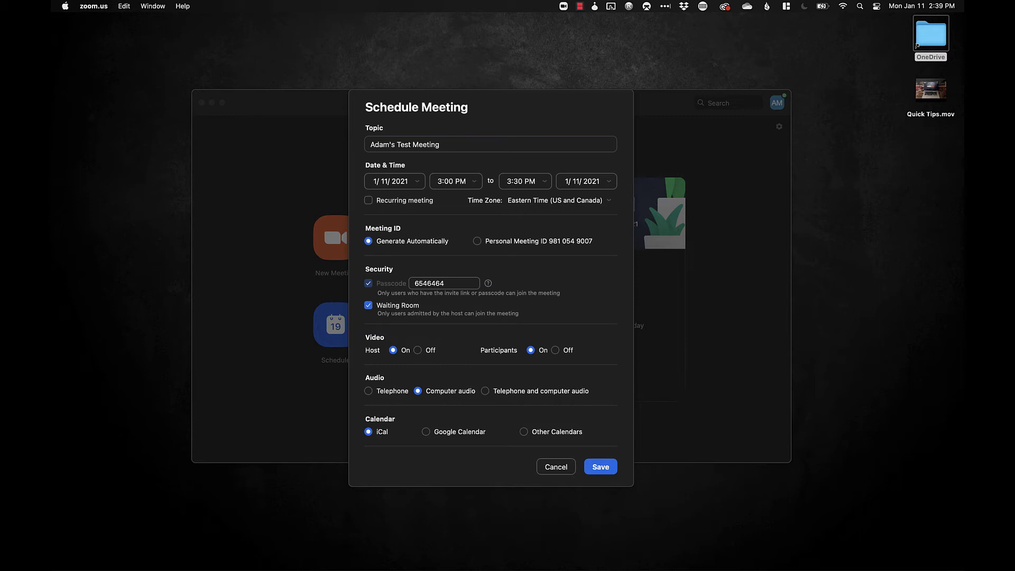
pyautogui.press('Return')
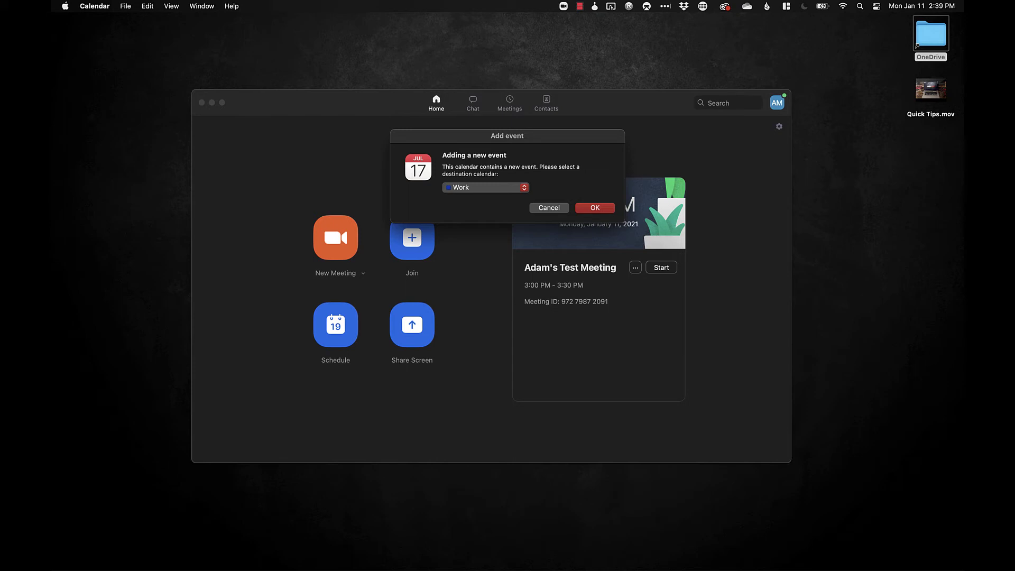
# Add the 3:00–3:30 PM meeting to the Work calendar
pyautogui.click(486, 188)
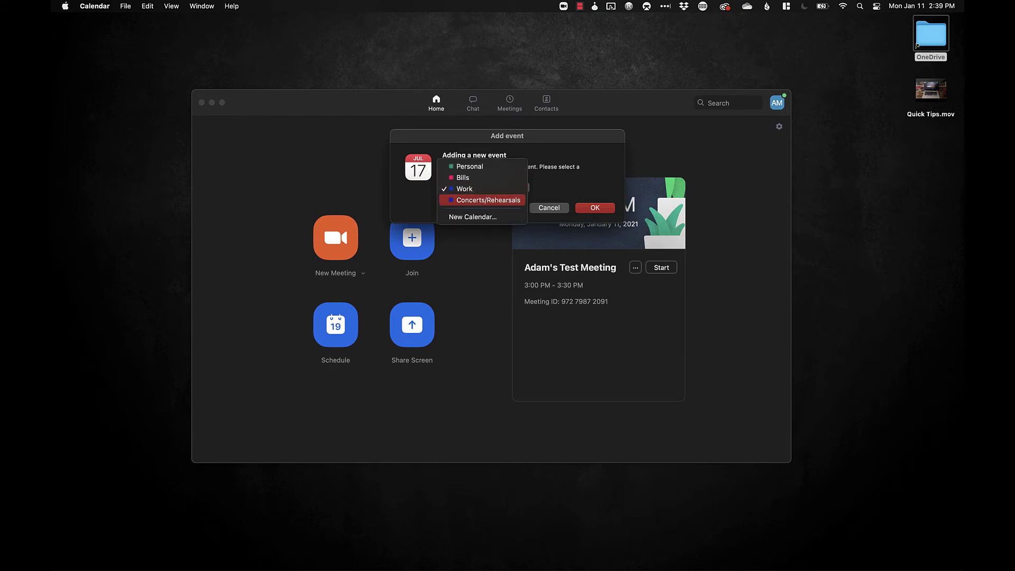
pyautogui.press('Up')
pyautogui.press('Up')
pyautogui.press('Up')
pyautogui.press('Down')
pyautogui.press('Down')
pyautogui.press('Return')
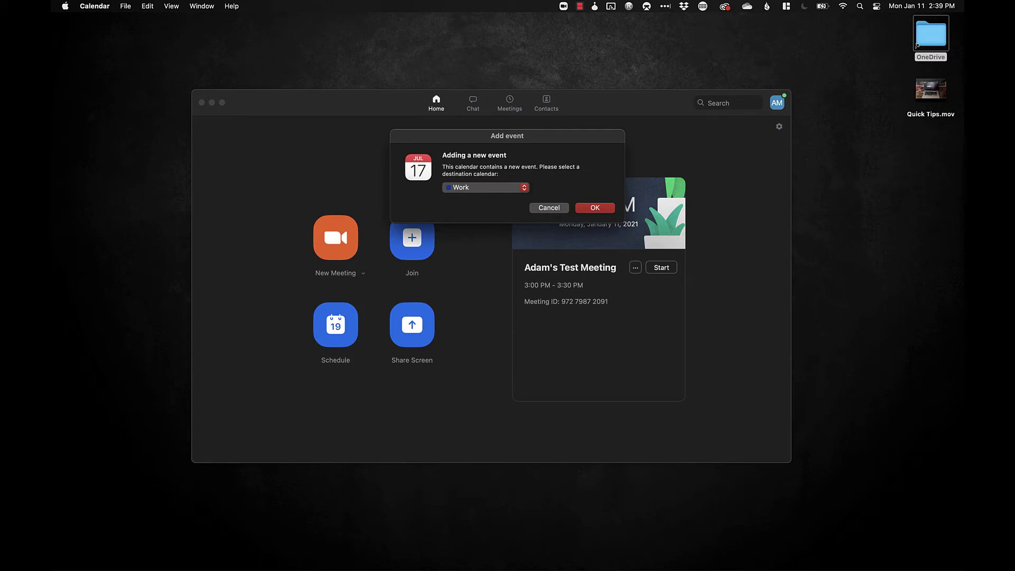
pyautogui.press('Return')
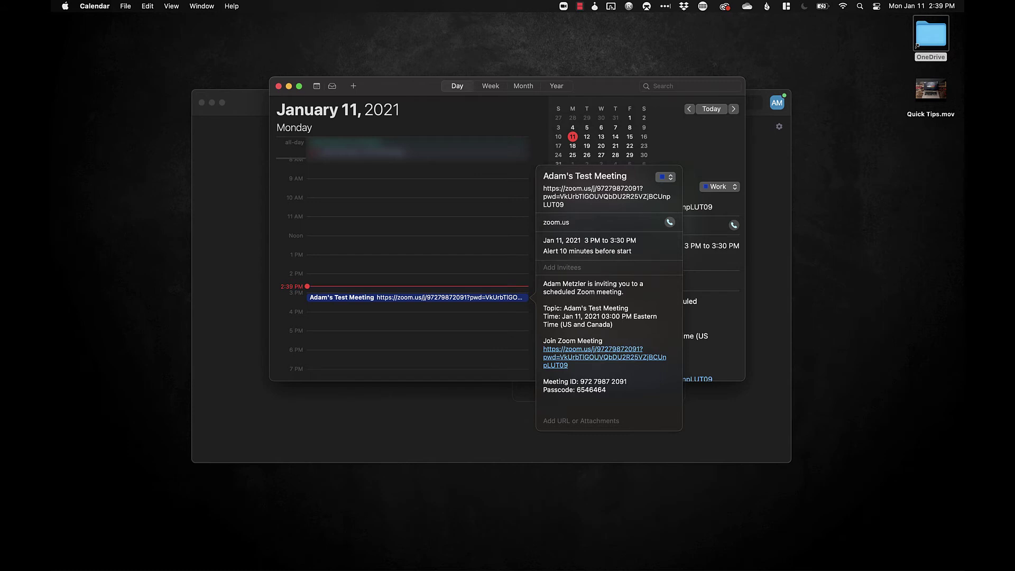
# Review the invitation notes in the Calendar event, close it, and switch back to Zoom
pyautogui.hotkey('shift', 'Down')
pyautogui.hotkey('shift', 'Down')
pyautogui.hotkey('shift', 'Down')
pyautogui.hotkey('shift', 'Down')
pyautogui.hotkey('shift', 'Down')
pyautogui.hotkey('shift', 'Down')
pyautogui.hotkey('shift', 'Down')
pyautogui.hotkey('shift', 'Down')
pyautogui.hotkey('shift', 'Down')
pyautogui.hotkey('shift', 'Down')
pyautogui.hotkey('shift', 'Down')
pyautogui.hotkey('shift', 'Down')
pyautogui.hotkey('shift', 'Down')
pyautogui.hotkey('shift', 'Down')
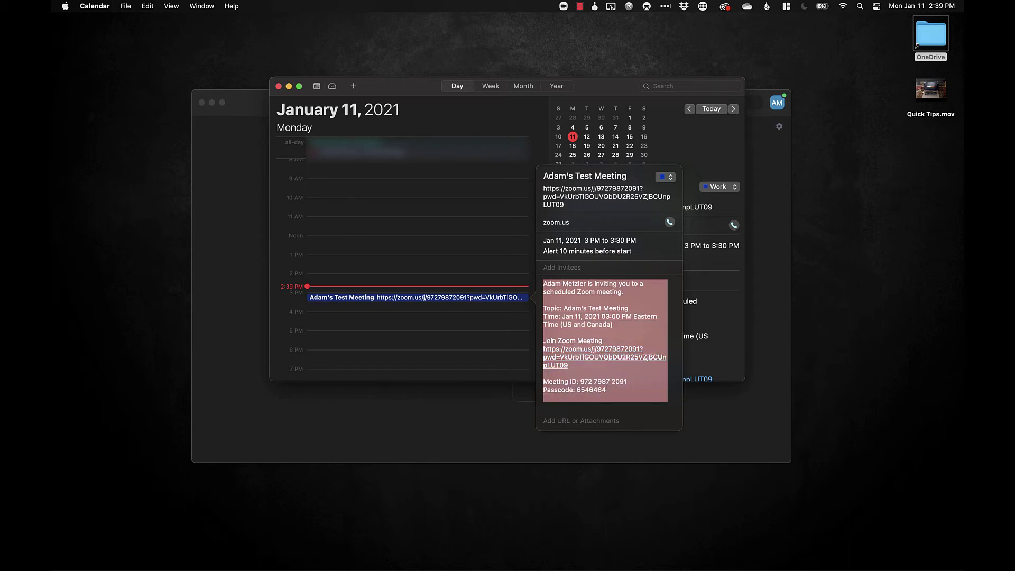
pyautogui.press('Escape')
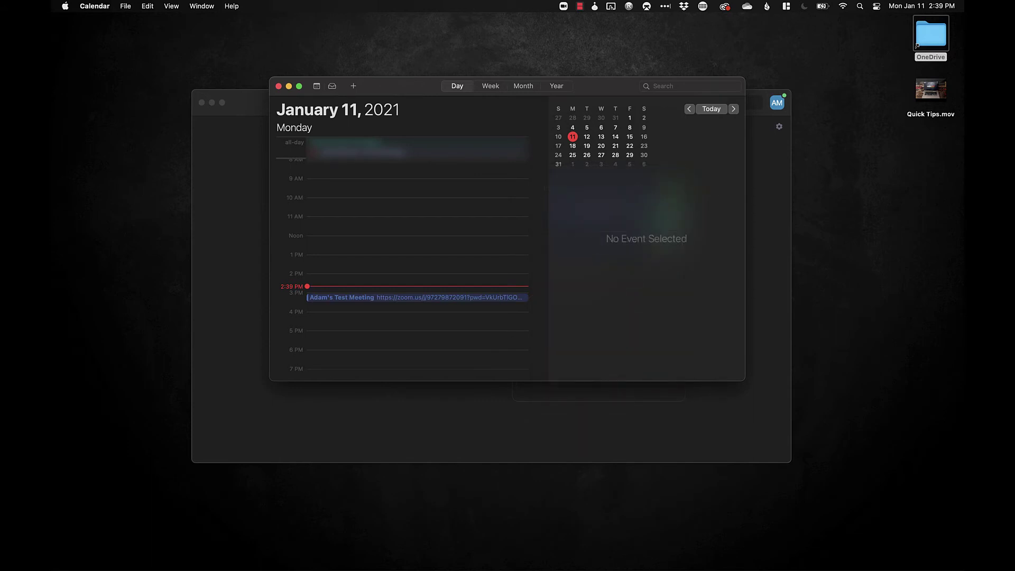
pyautogui.press('super+Tab')
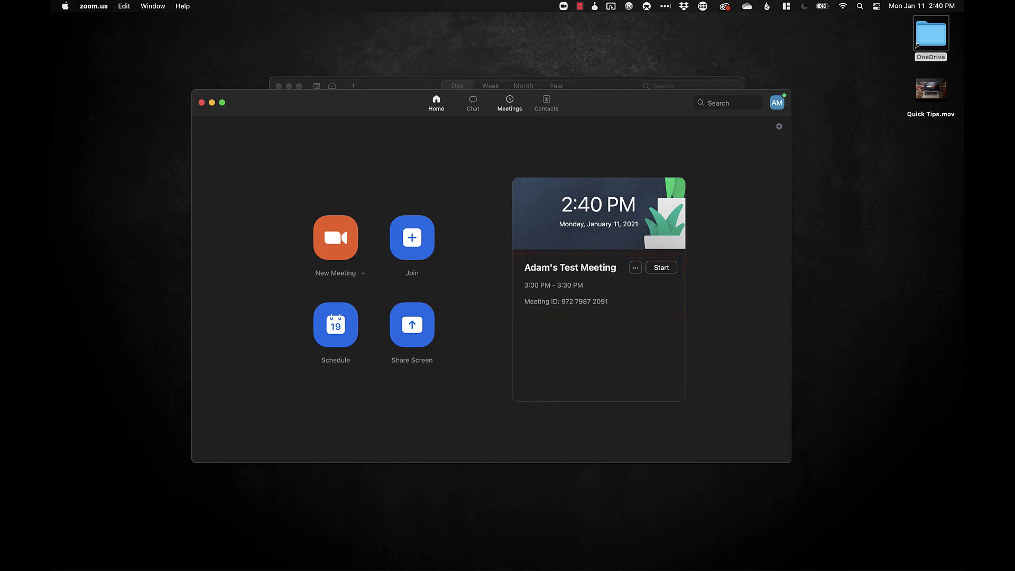
# Show the Meetings page listing the Test Meeting under Today, 3:00–3:30 PM
pyautogui.click(510, 103)
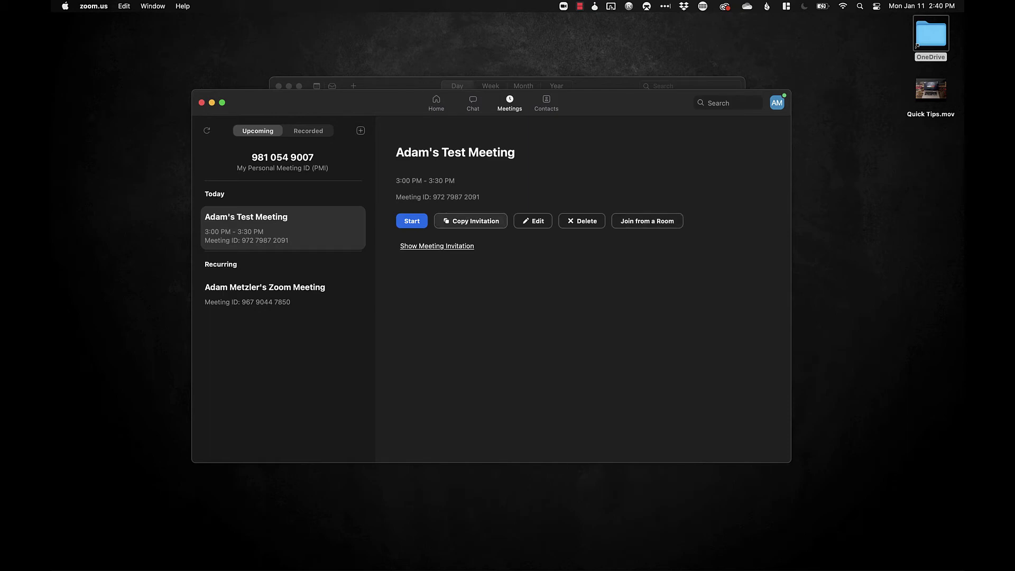
# Copy the invitation for today's 3:00 PM test meeting from the Meetings tab
pyautogui.click(470, 221)
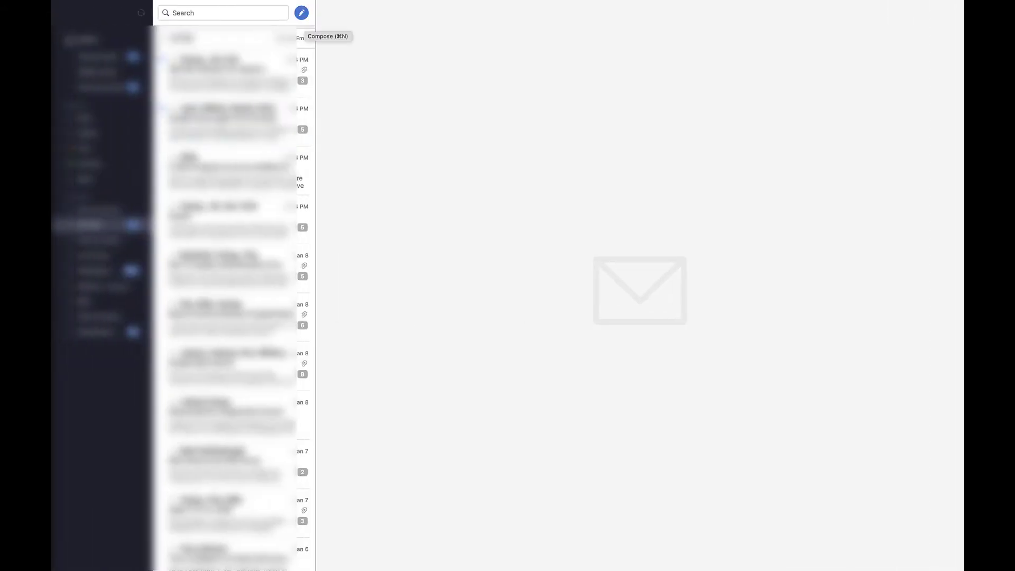
# Compose a Spark email to the recipient's address with subject 'Test Zoom Meeting' and the pasted invitation
pyautogui.click(301, 13)
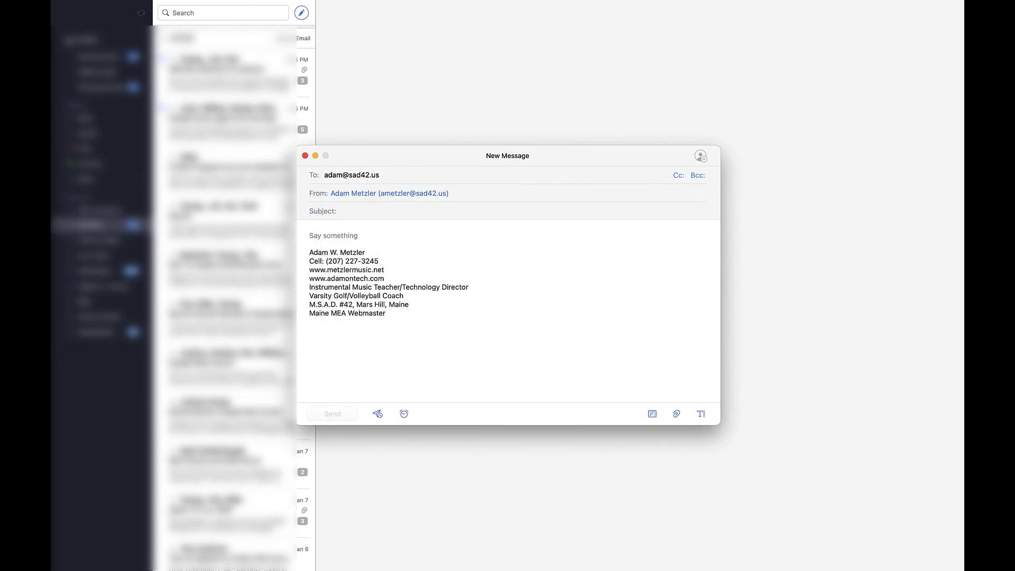
pyautogui.press('Tab')
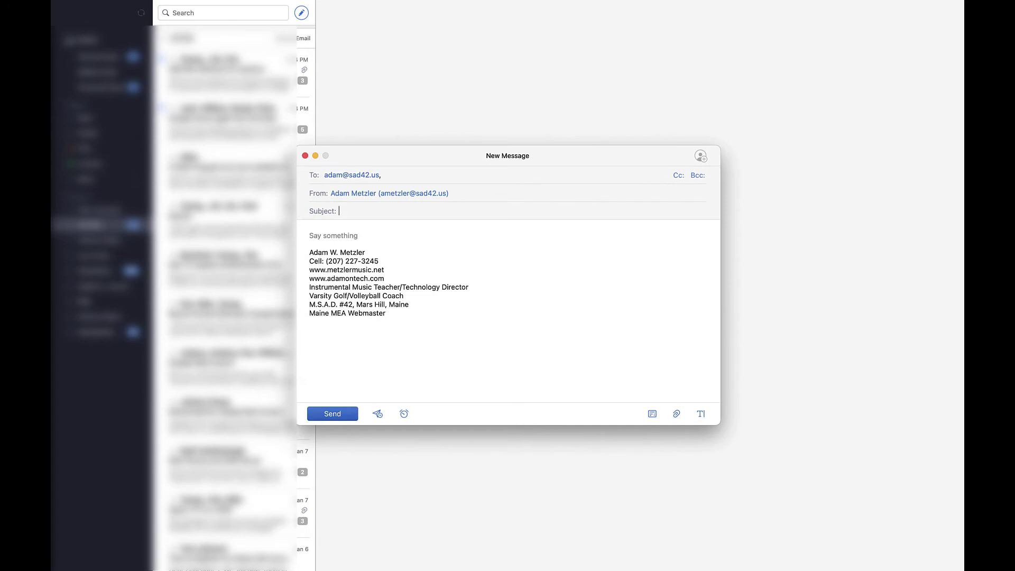
pyautogui.write('Test Zoom Meeting')
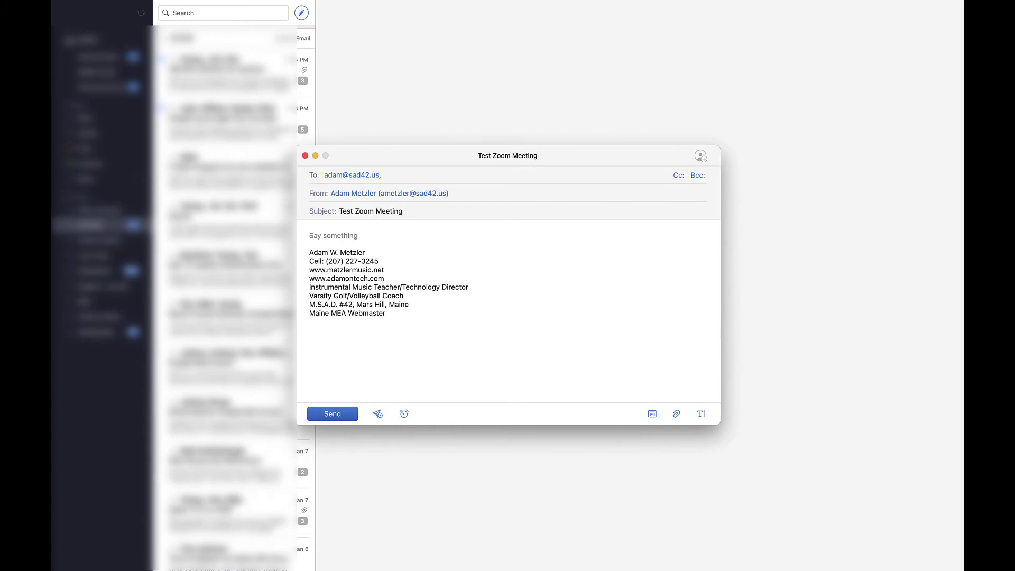
pyautogui.press('super+v')
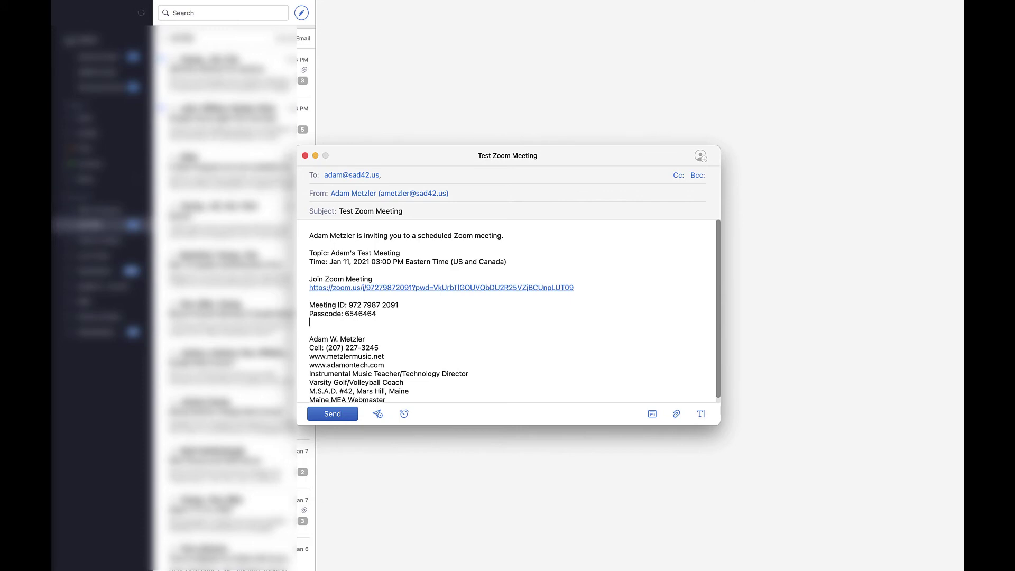
# Check the meeting ID and passcode lines, then close the draft without saving
pyautogui.moveTo(309, 305); pyautogui.dragTo(377, 314)
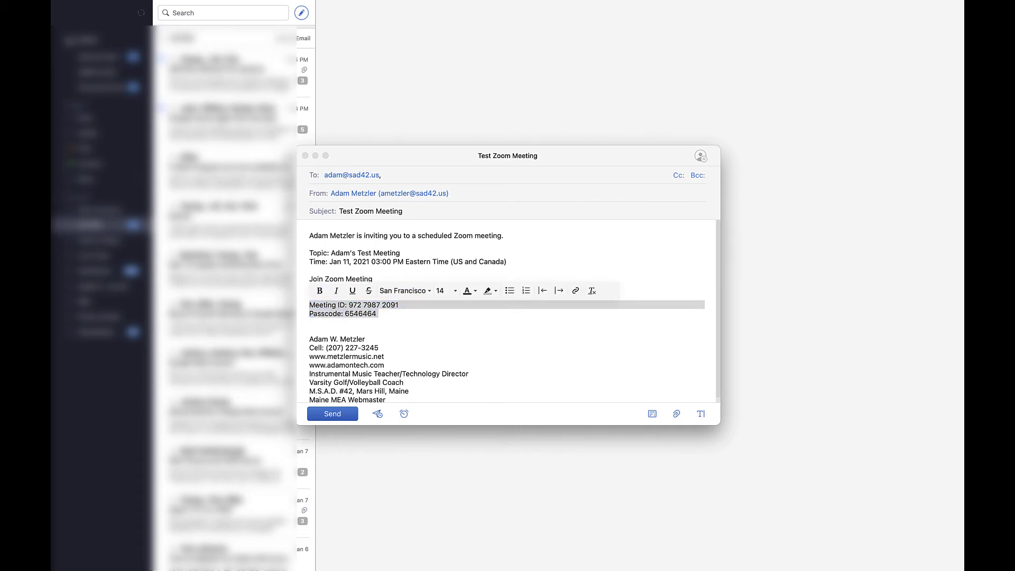
pyautogui.click(310, 322)
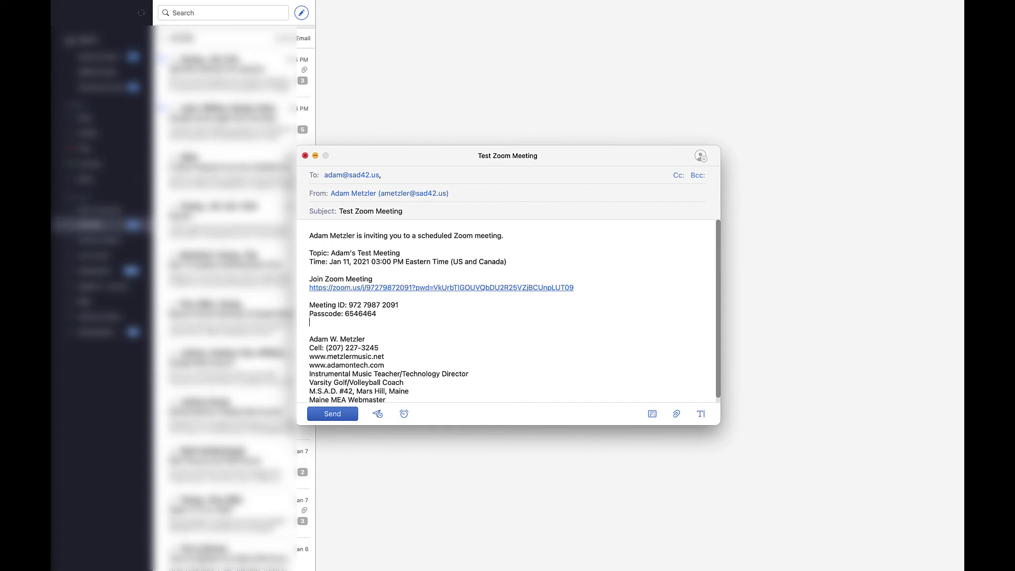
pyautogui.click(305, 155)
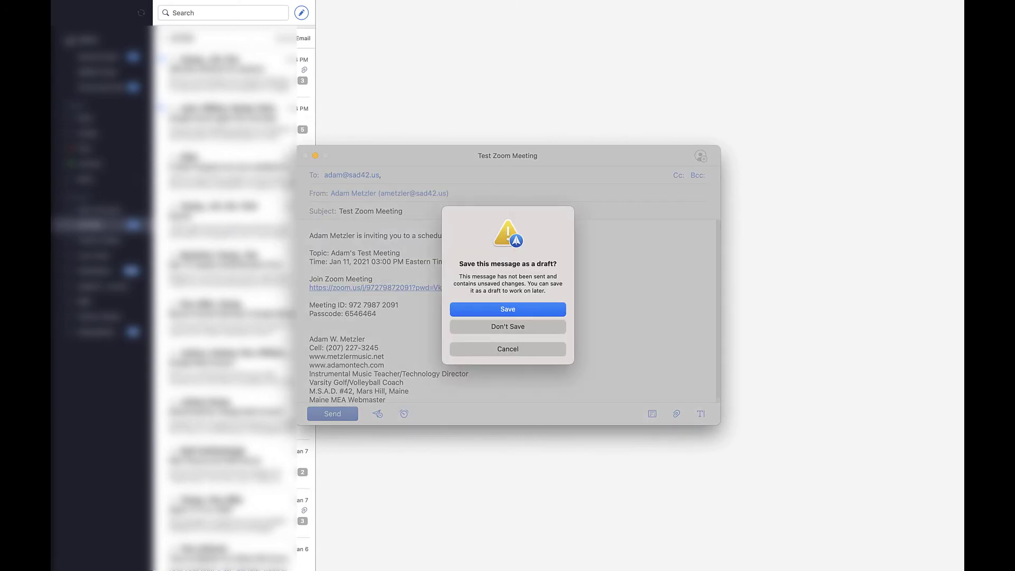
pyautogui.click(507, 327)
pyautogui.hotkey('ctrl', 'Right')
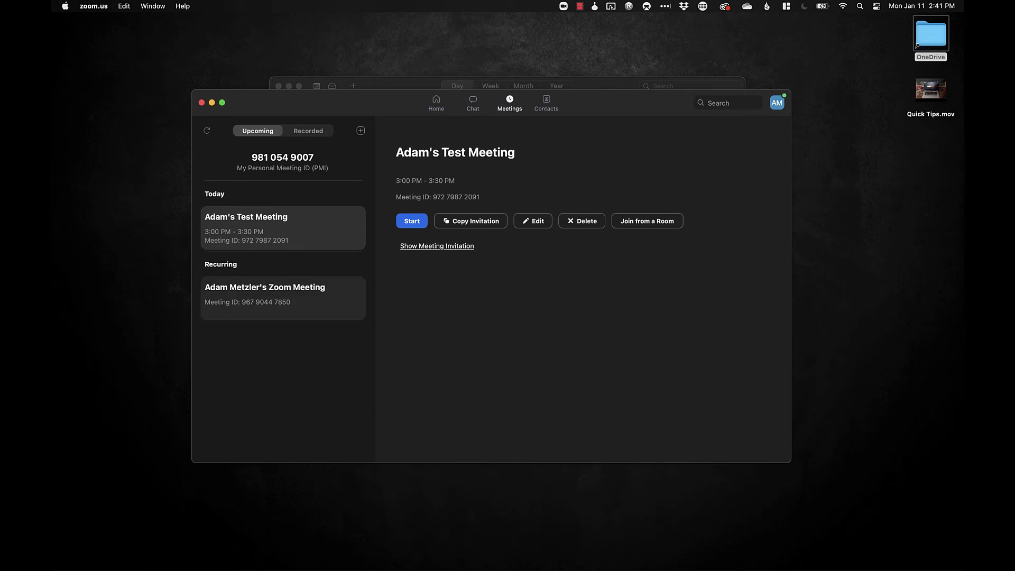
# Go to Zoom's Home screen and open the Schedule Meeting form
pyautogui.click(437, 103)
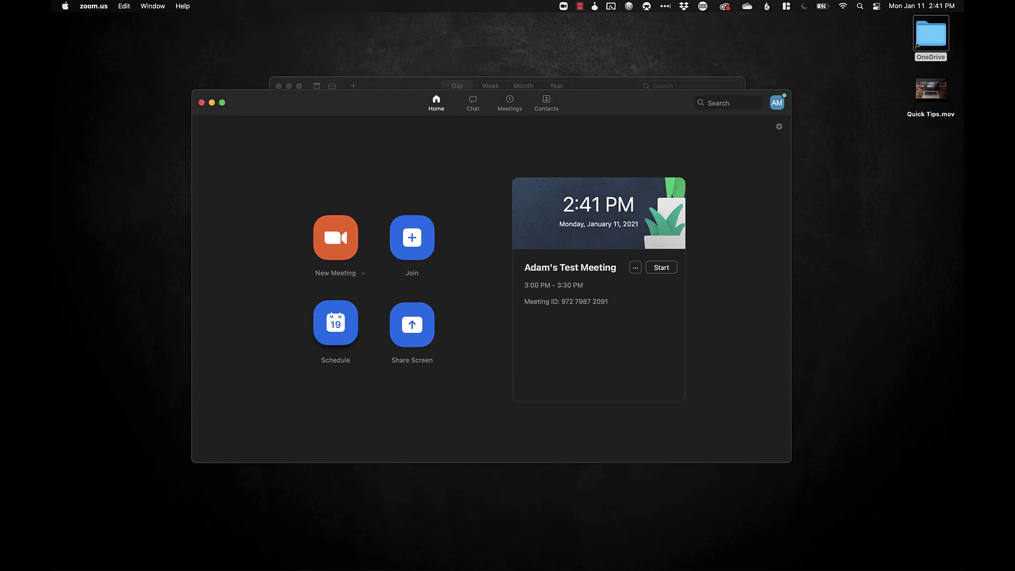
pyautogui.click(336, 323)
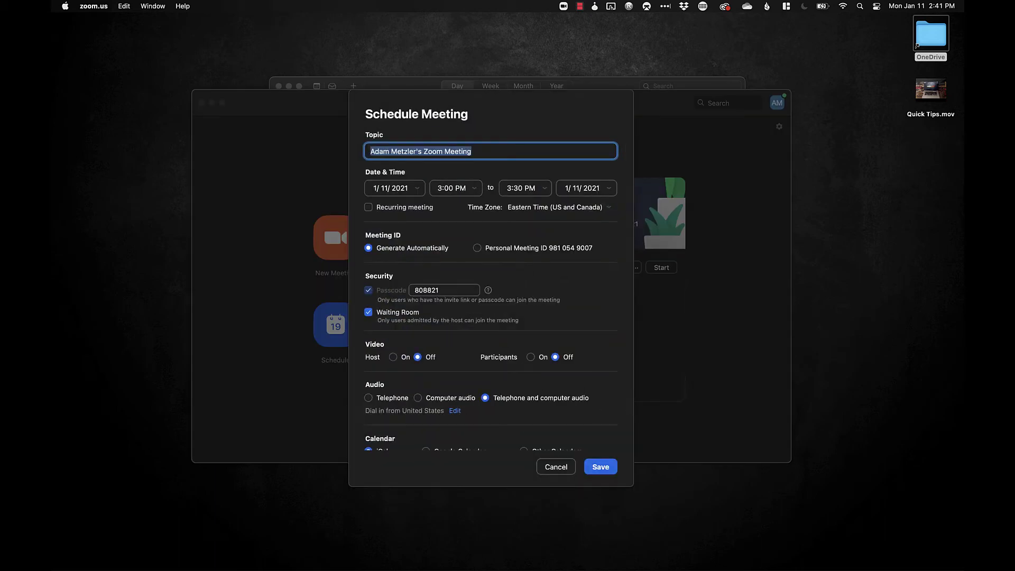
# Save a recurring meeting with the host's name and 'Meeting #2' as topic, keeping iCal as calendar
pyautogui.write('Adam M')
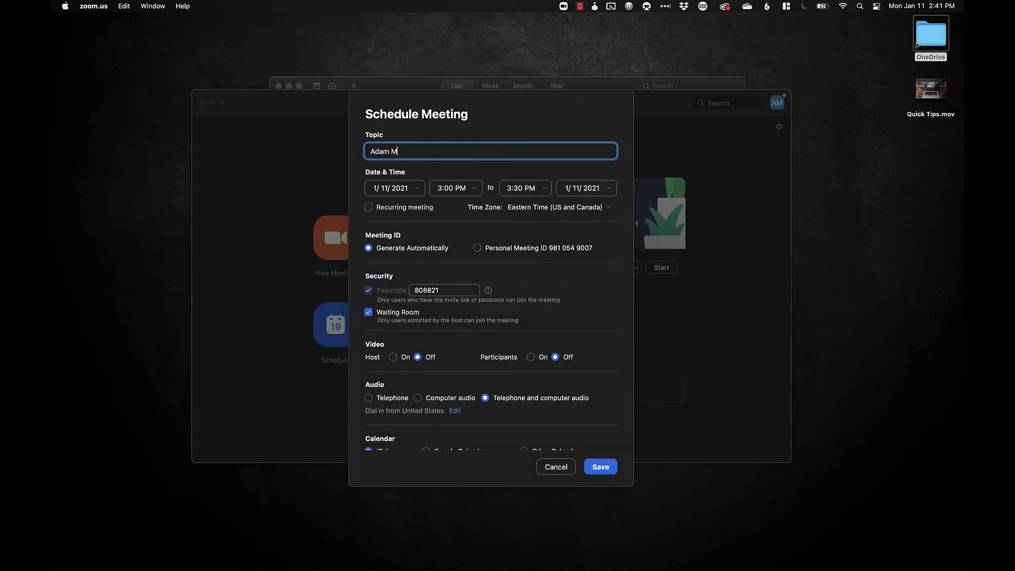
pyautogui.write('eeting #2')
pyautogui.click(368, 207)
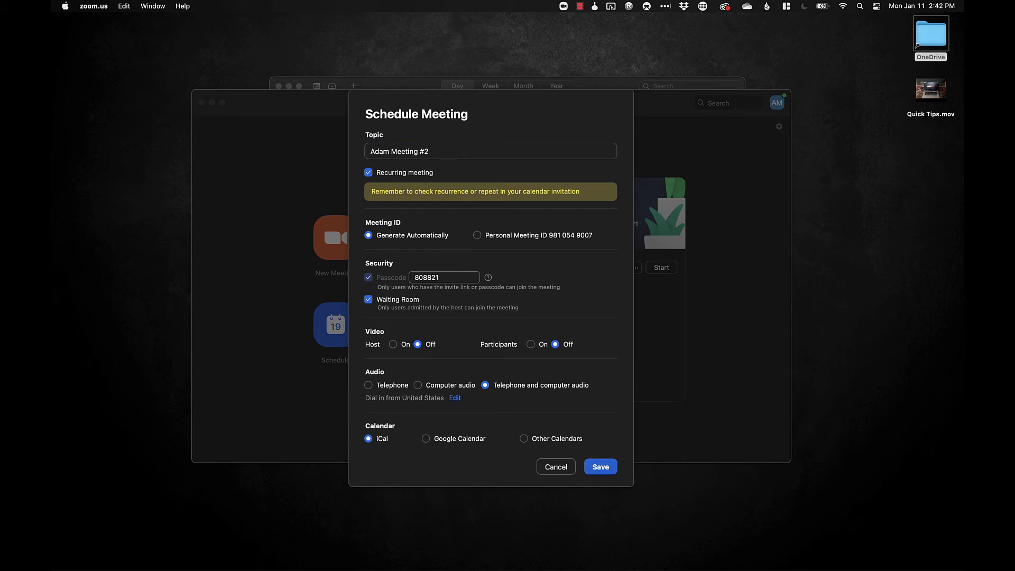
pyautogui.press('Return')
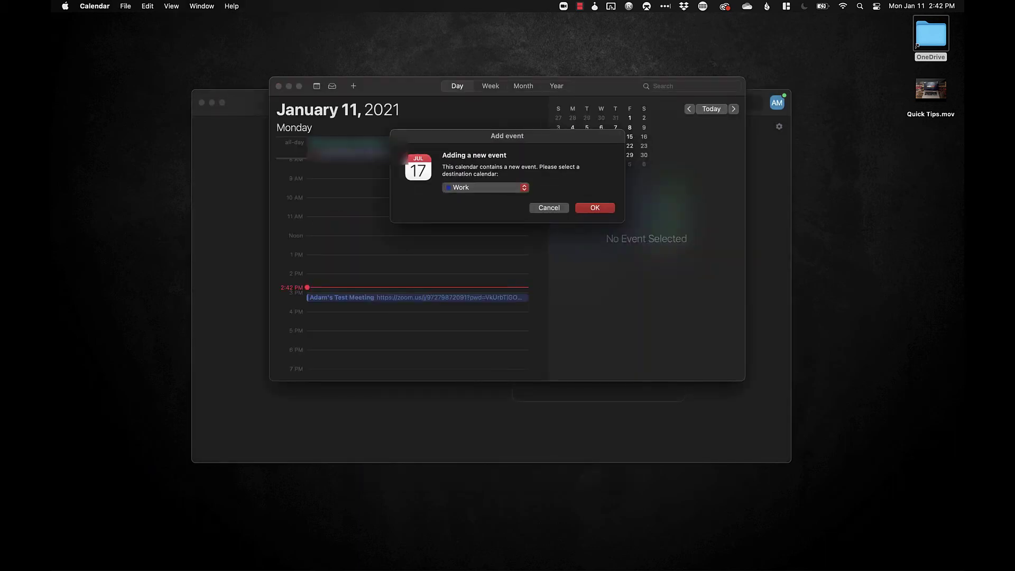
# Add Meeting #2 to the Work calendar, repeat every week, and check January 18 and 25
pyautogui.press('Return')
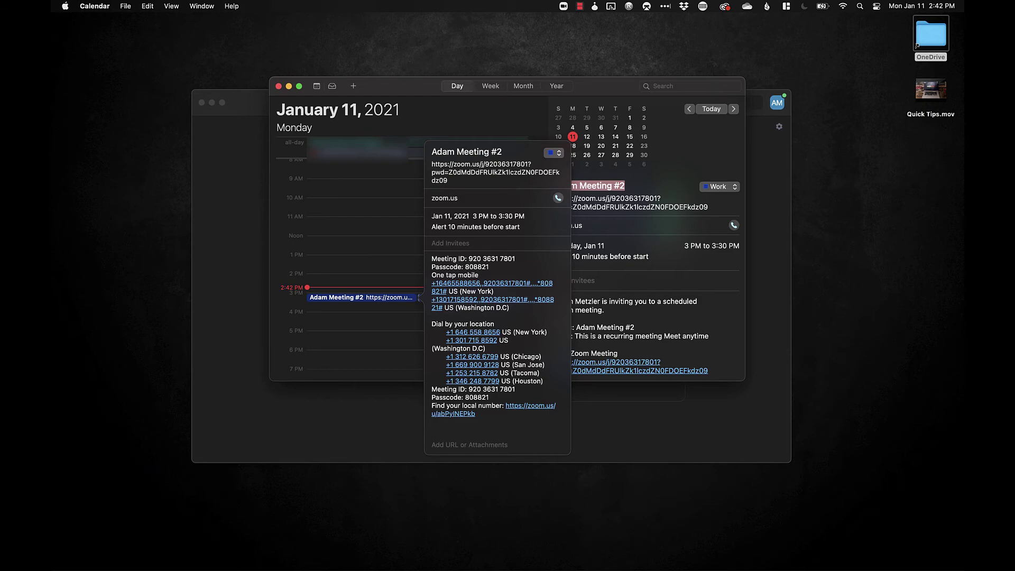
pyautogui.click(478, 216)
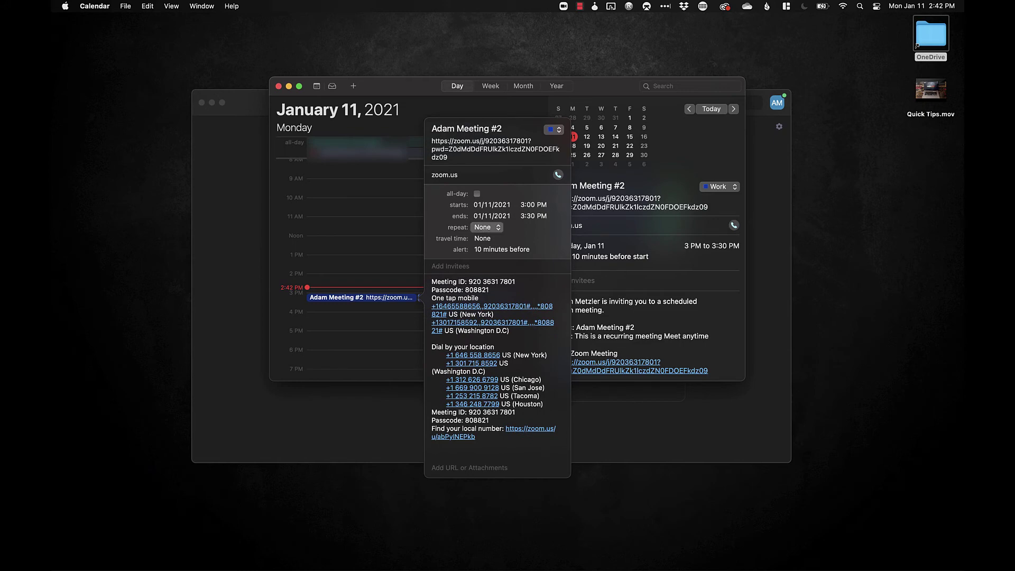
pyautogui.click(487, 228)
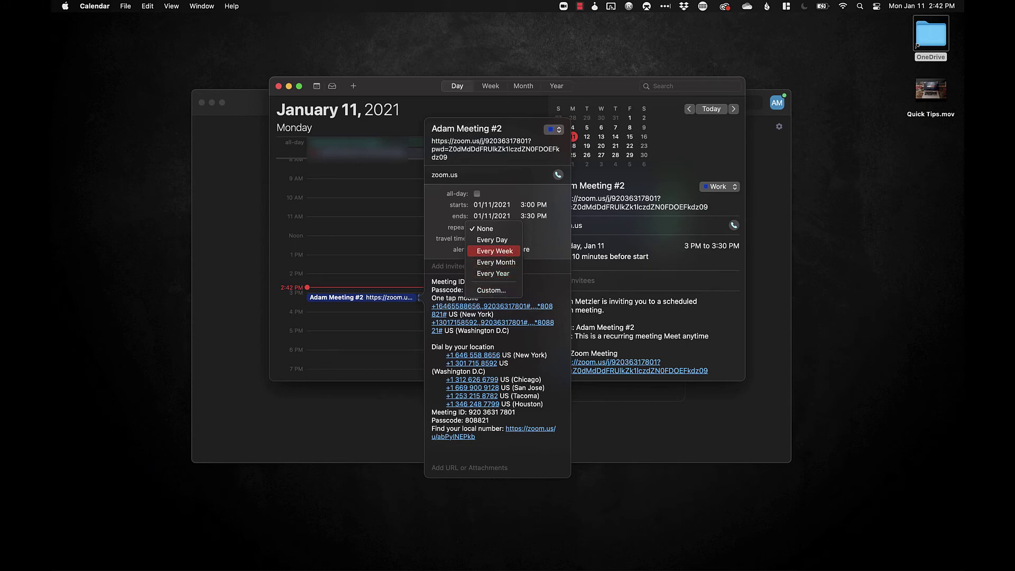
pyautogui.press('Return')
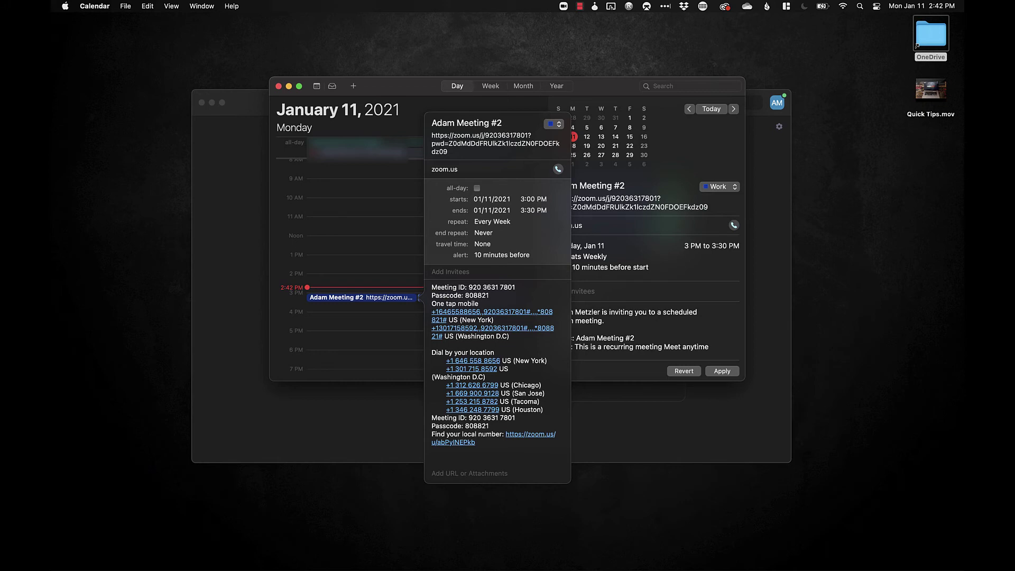
pyautogui.press('Escape')
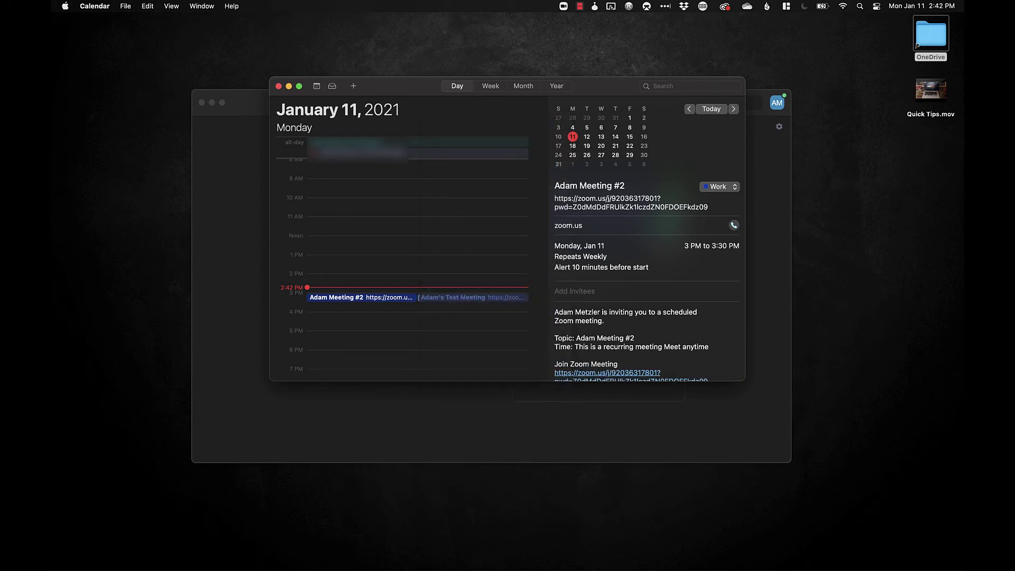
pyautogui.click(573, 145)
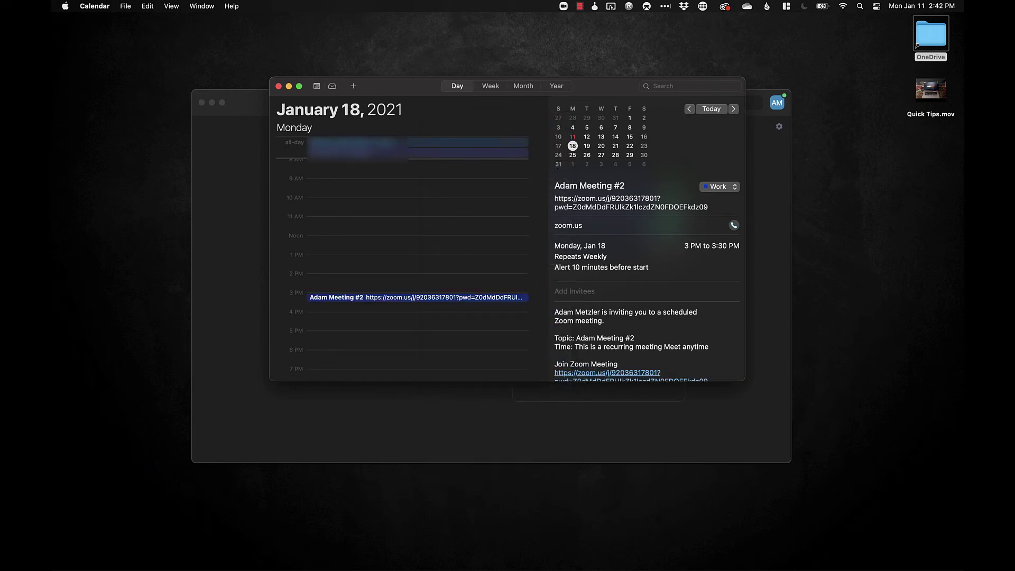
pyautogui.click(573, 155)
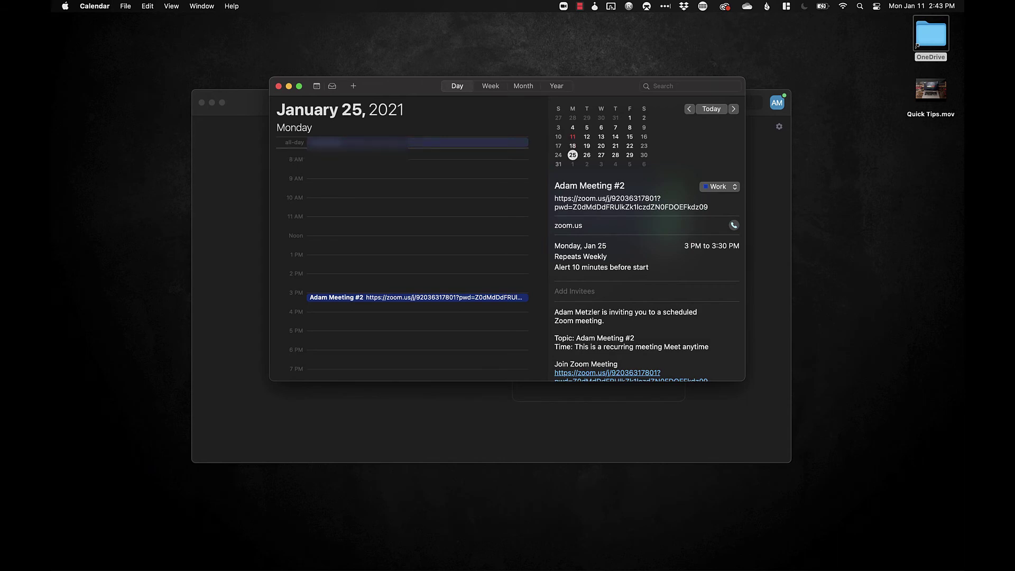
# Advance the Calendar day view to February 1, then hide the Calendar window
pyautogui.click(573, 164)
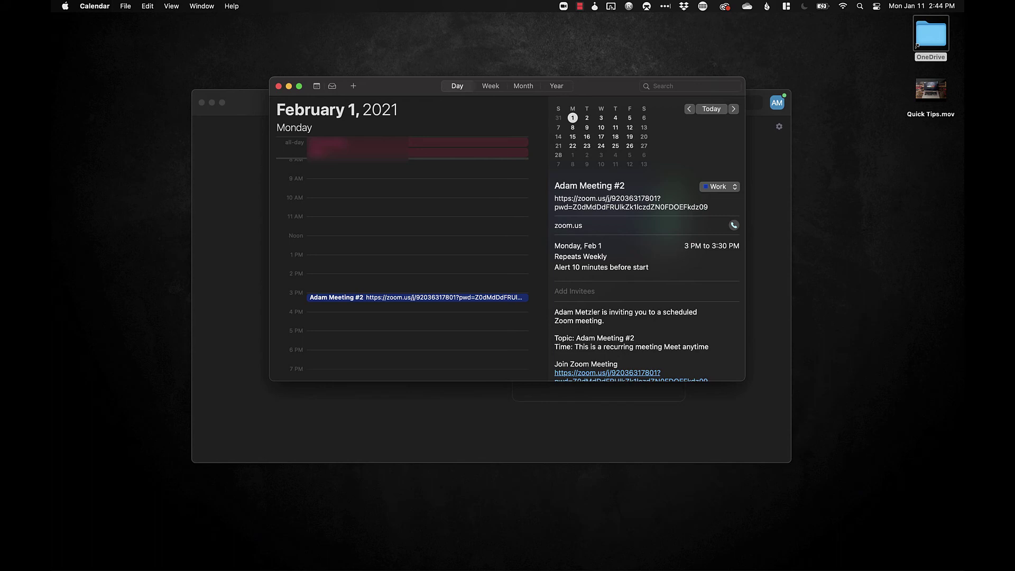
pyautogui.press('super+w')
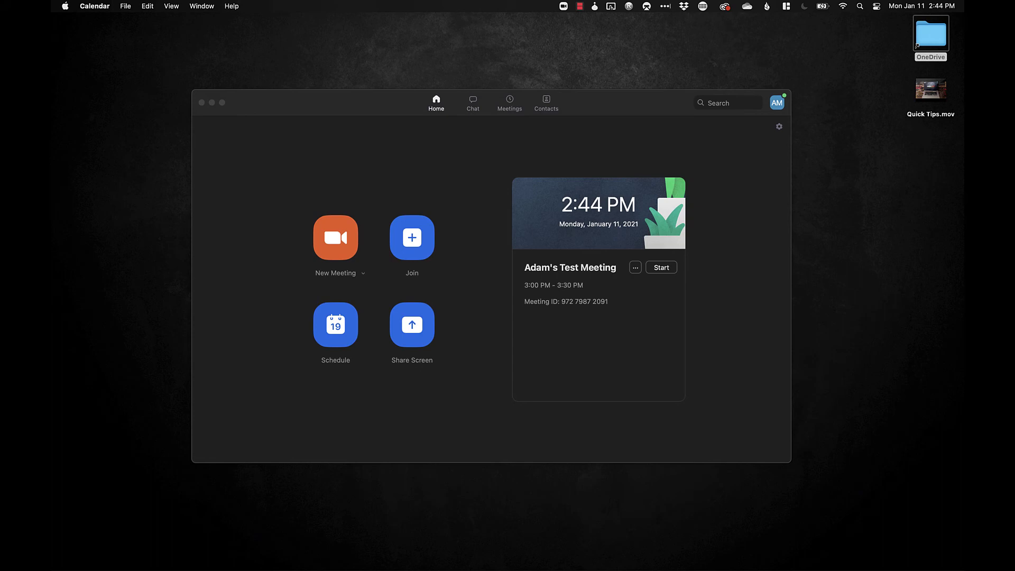
# Show the Meetings list with Today and Recurring meetings, then open the profile menu
pyautogui.click(509, 103)
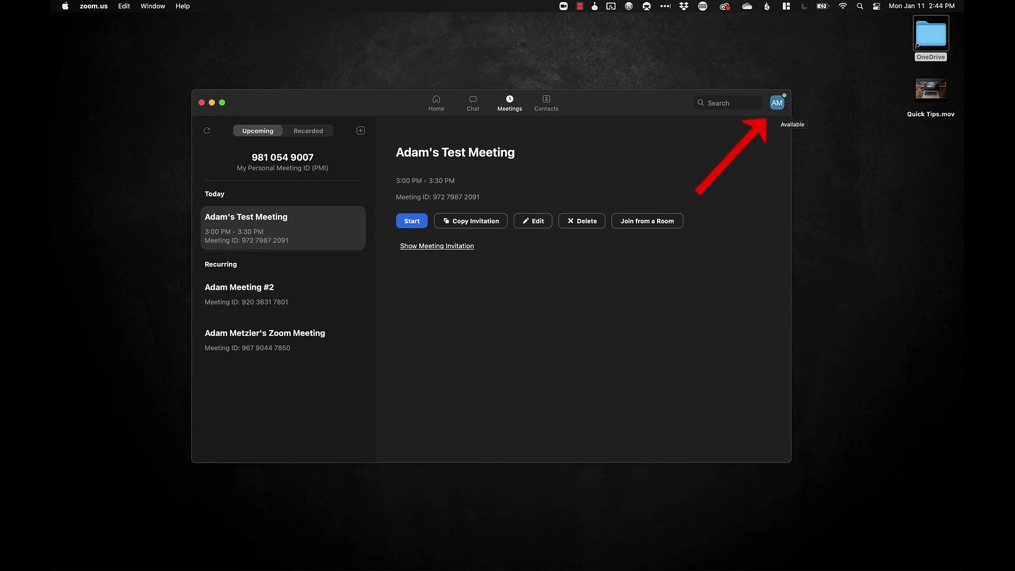
pyautogui.click(777, 102)
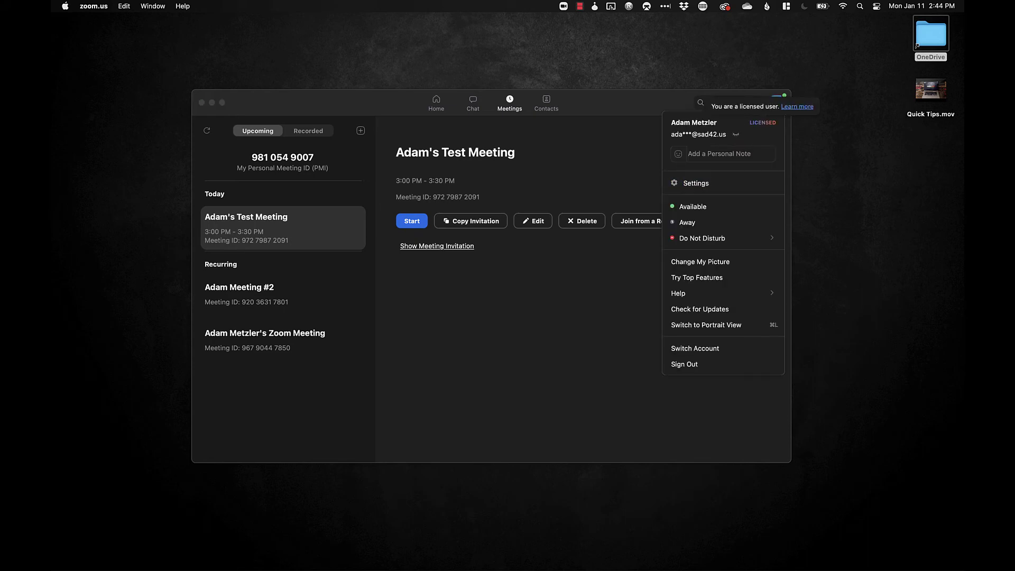
pyautogui.click(726, 153)
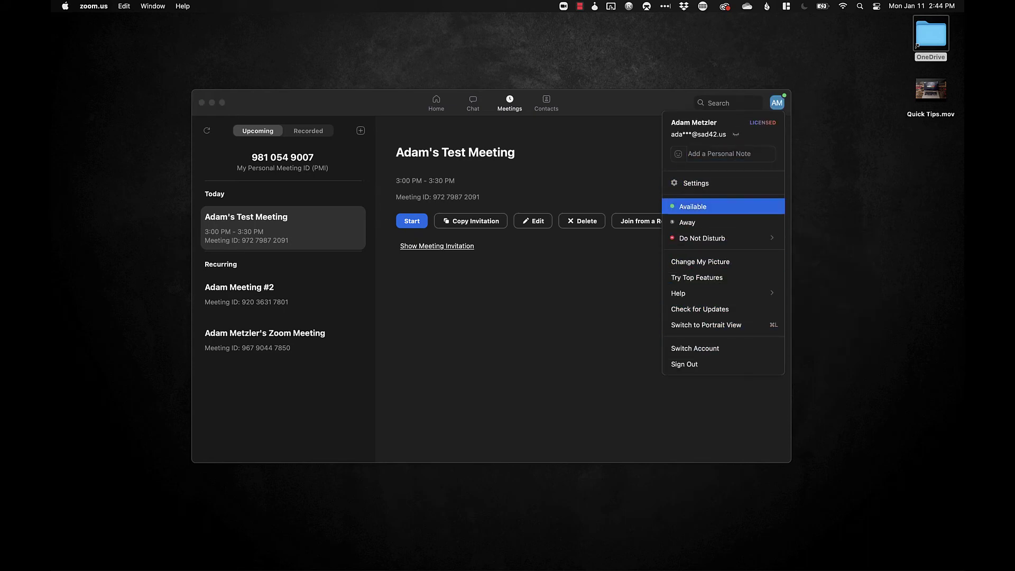
pyautogui.moveTo(709, 238)
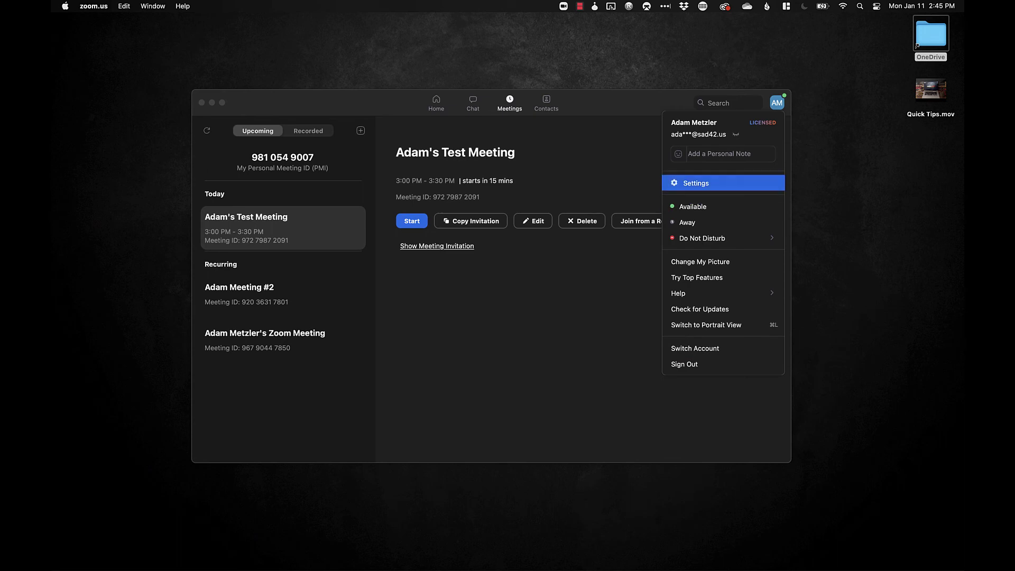
# Review Zoom's Video settings and camera list, keeping Ecamm Live Virtual Cam as the camera
pyautogui.click(696, 183)
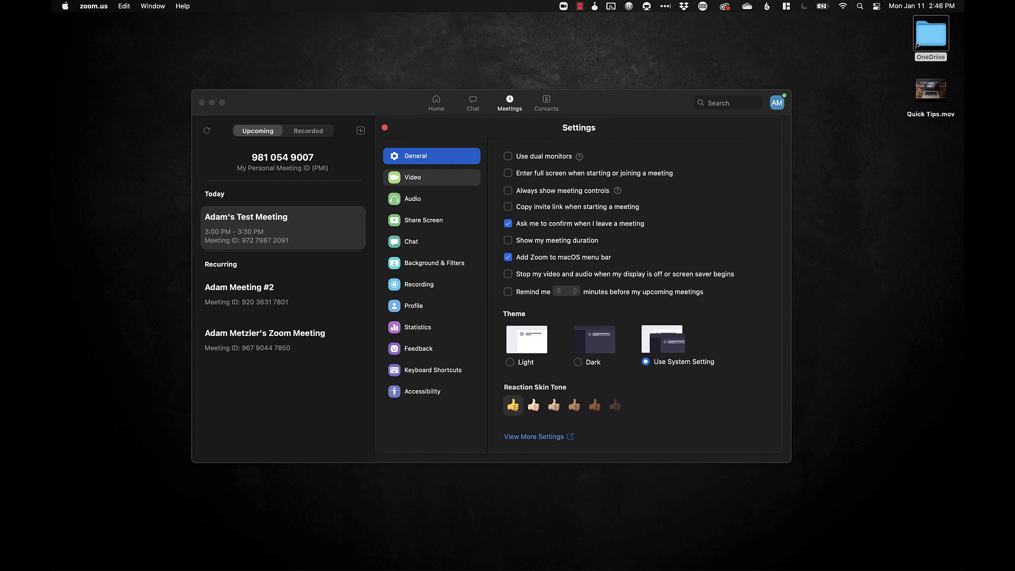
pyautogui.click(413, 177)
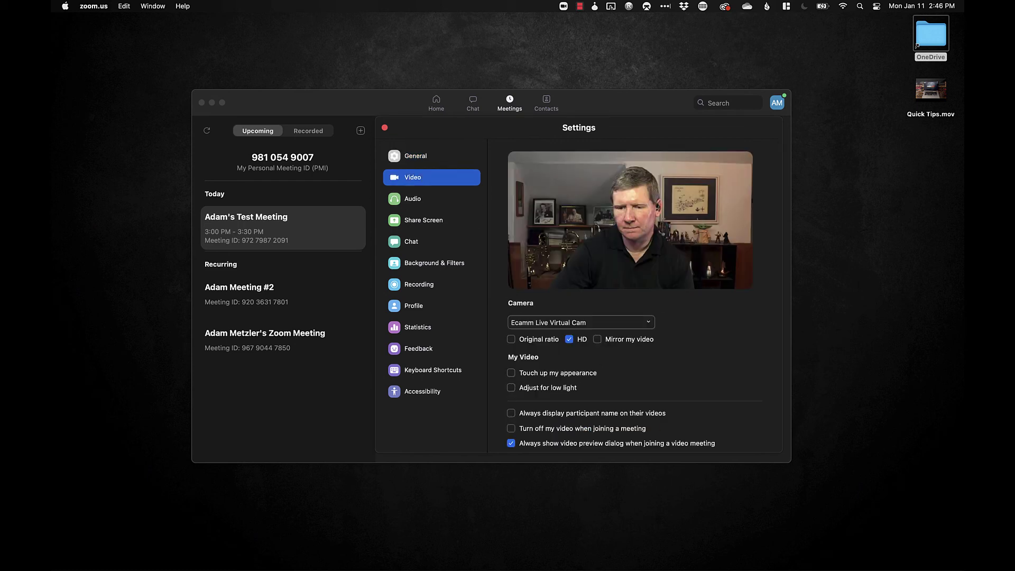
pyautogui.click(581, 323)
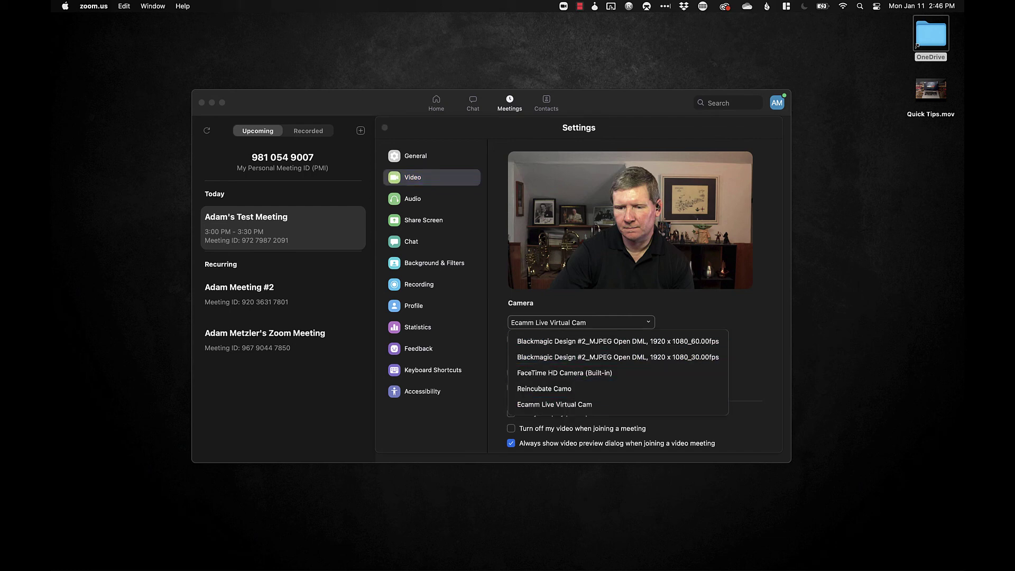
pyautogui.press('Escape')
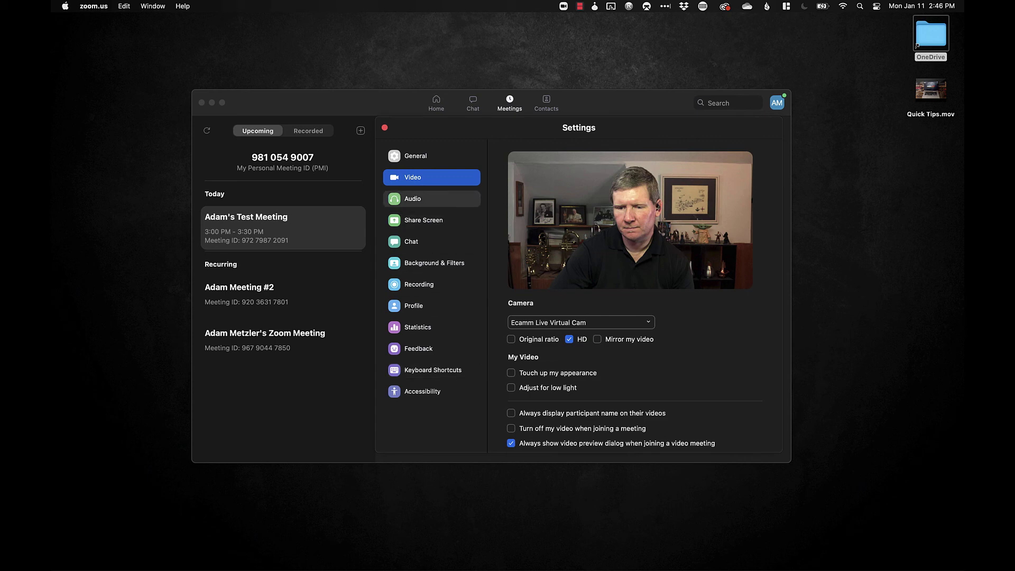
pyautogui.click(432, 199)
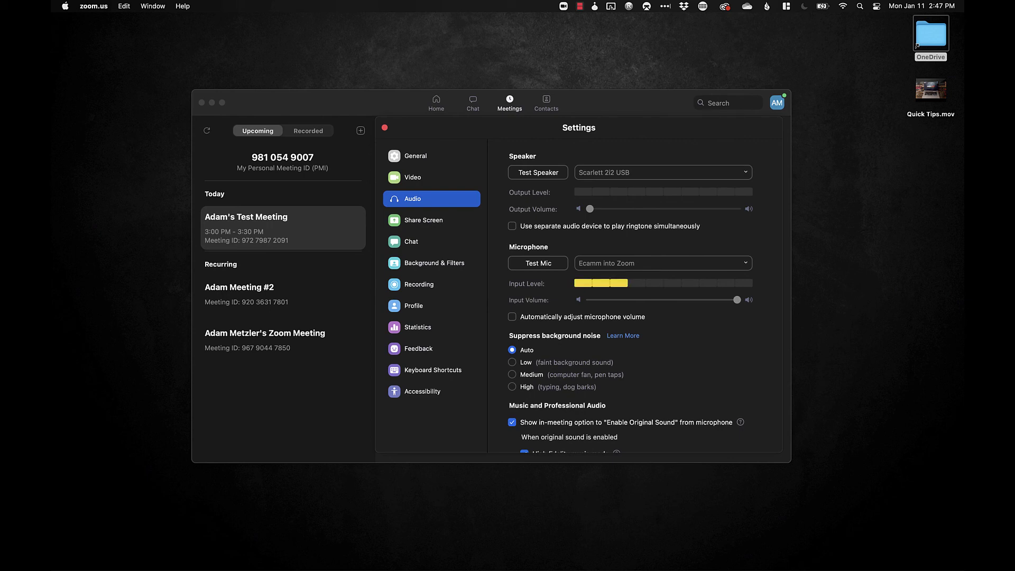
# Scroll through the speaker, microphone and background-noise options, then close Settings
pyautogui.scroll(-5, 634, 296)
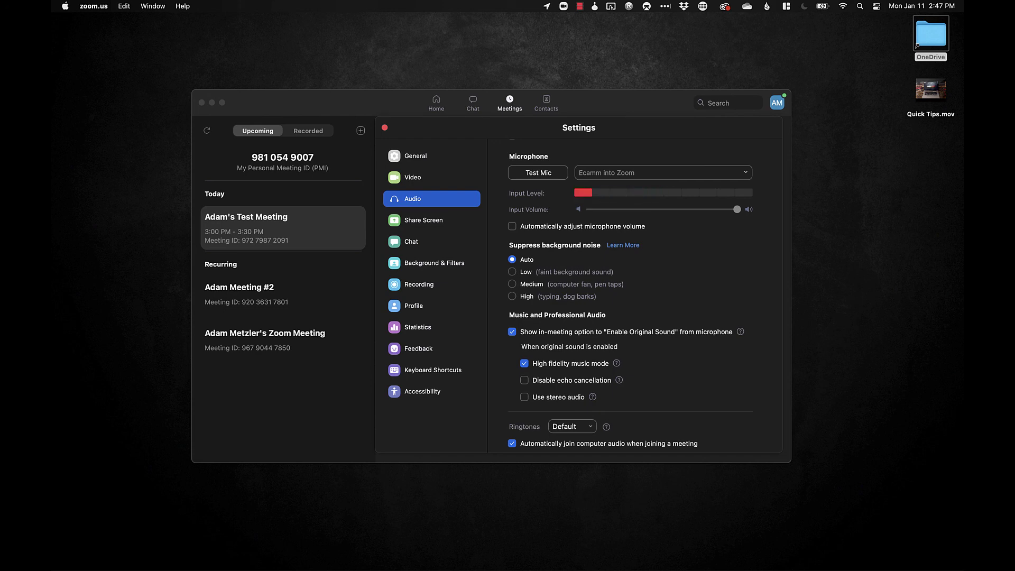
pyautogui.scroll(-5, 646, 296)
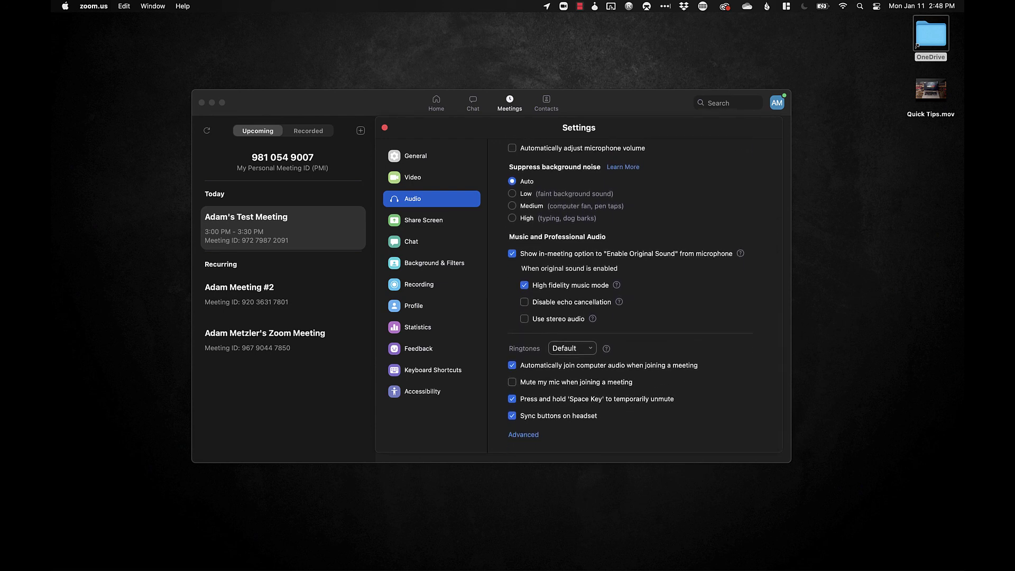
pyautogui.scroll(10, 635, 297)
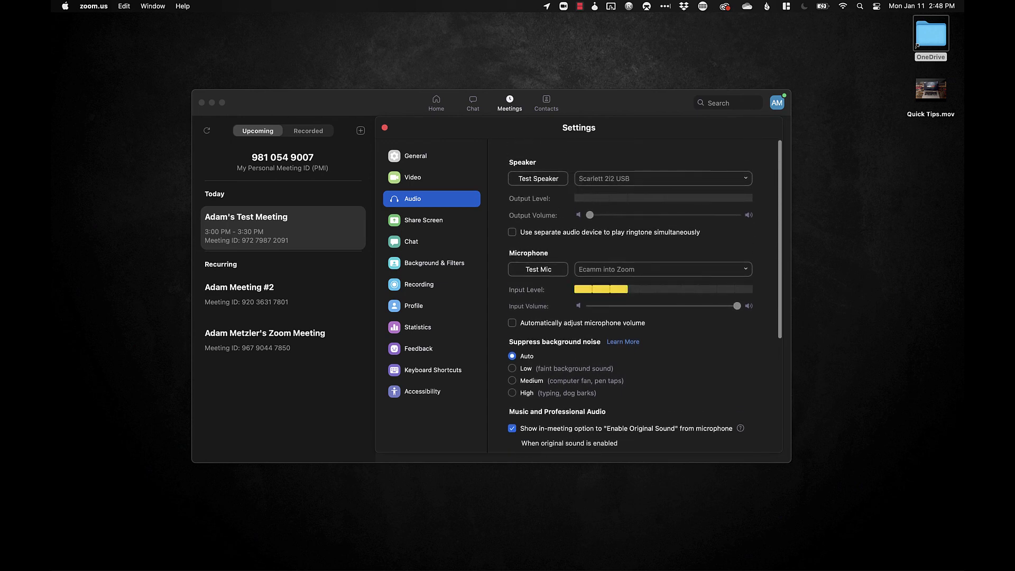
pyautogui.press('Escape')
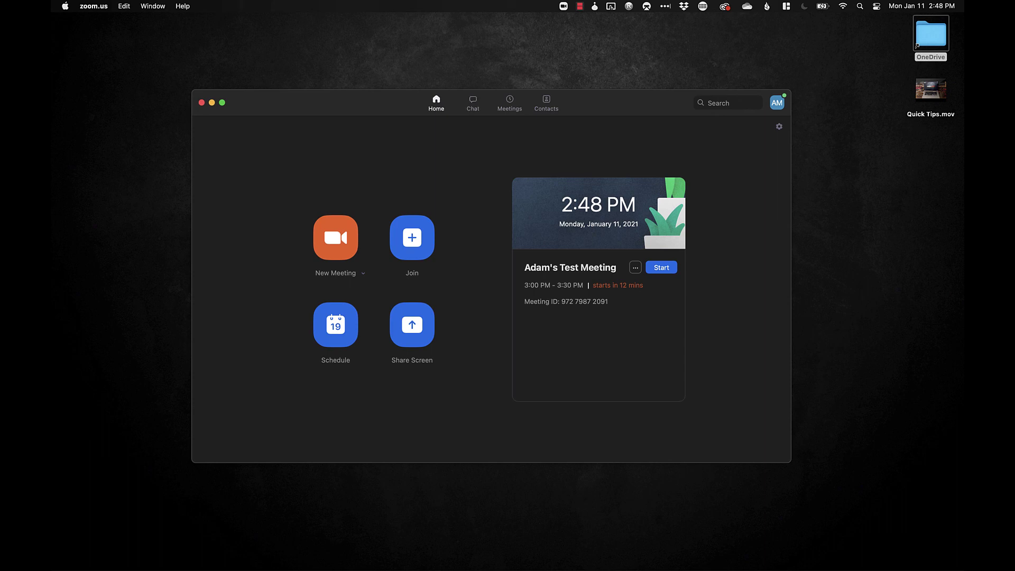
pyautogui.click(473, 103)
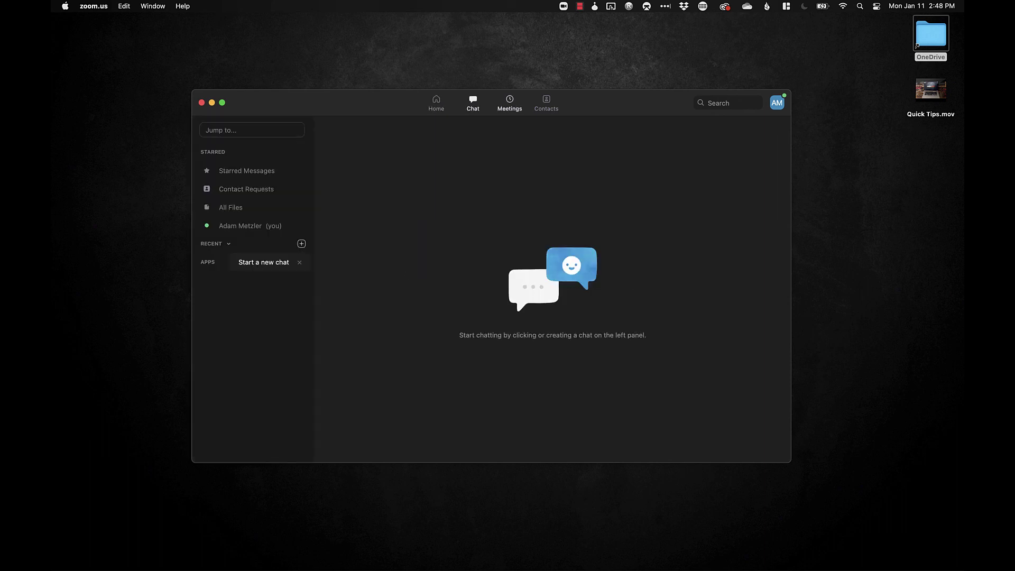
pyautogui.click(510, 103)
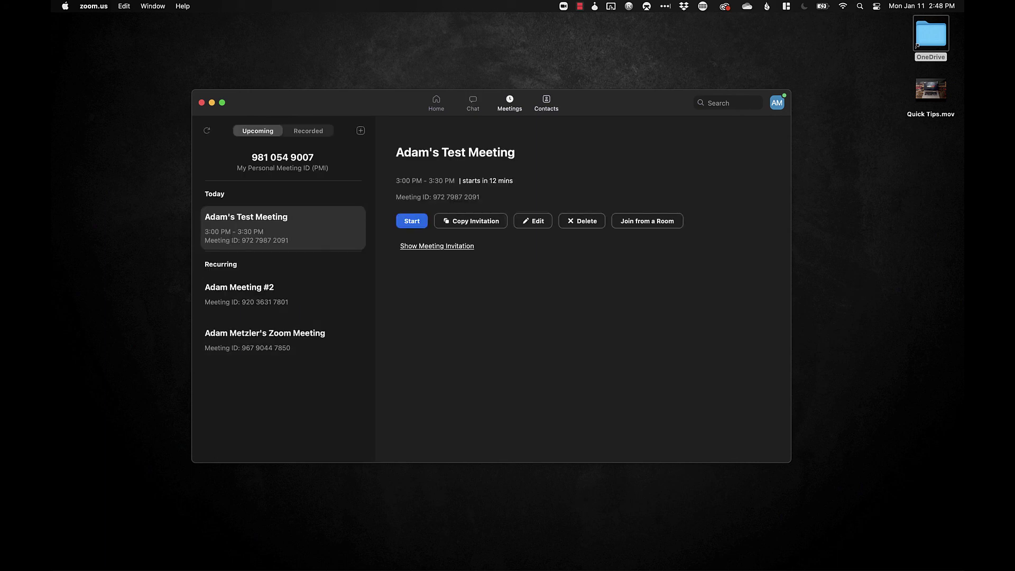
pyautogui.click(546, 103)
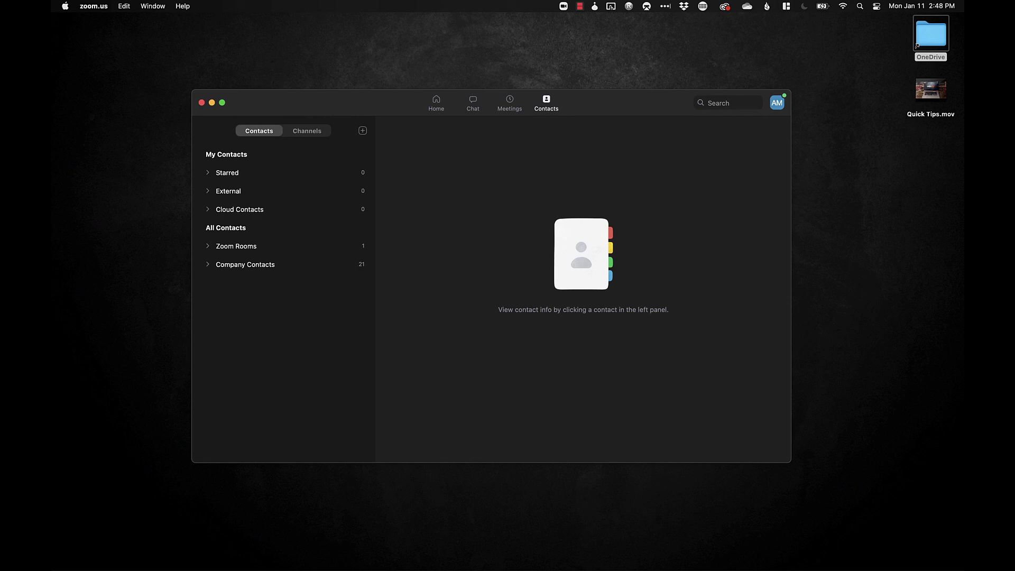
pyautogui.click(437, 104)
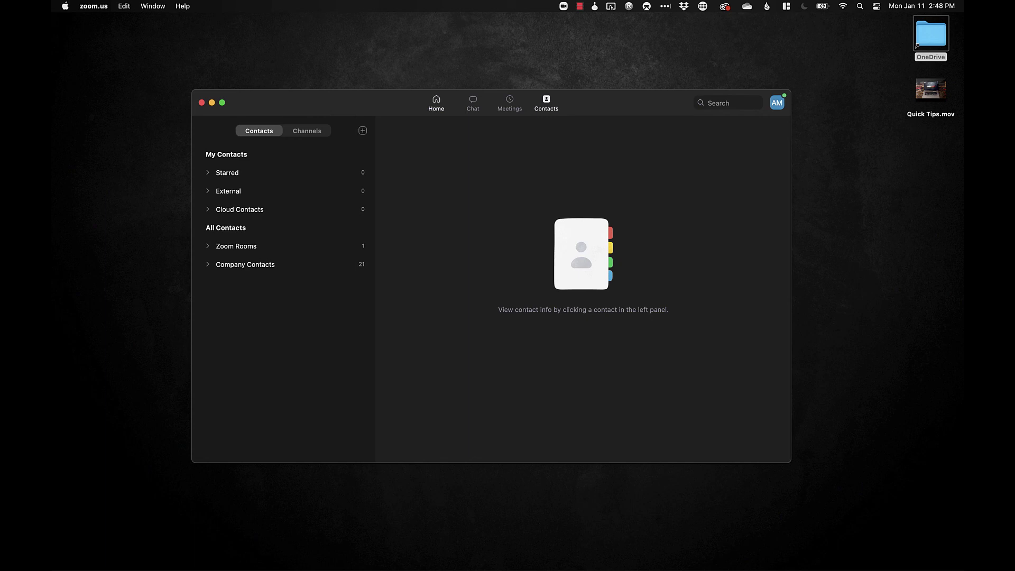